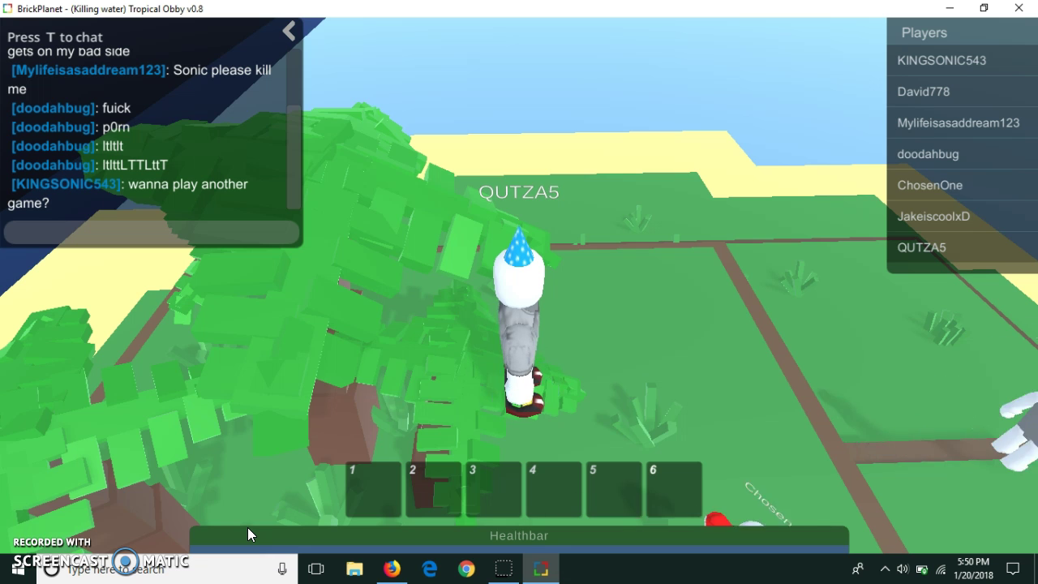
# Step: Walk the character away from the spawn trees and across the grassy part of the island
pyautogui.click(270, 526)
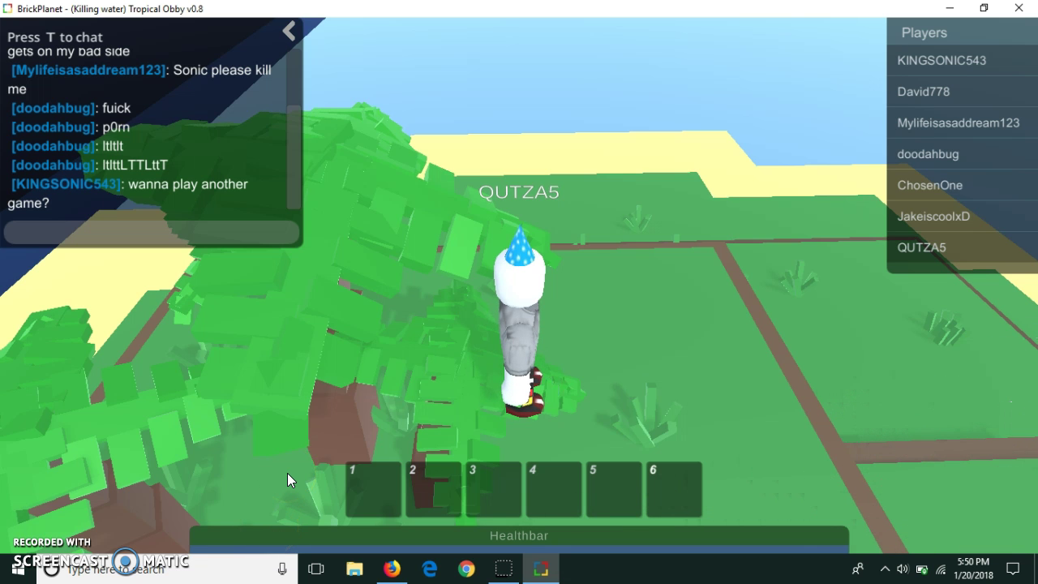
pyautogui.press('s')
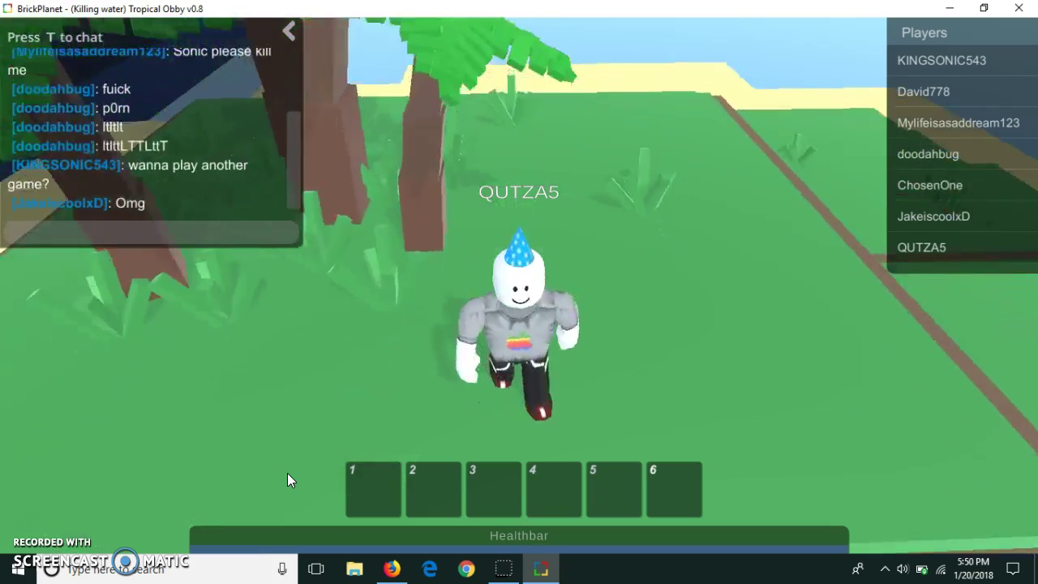
pyautogui.press('s')
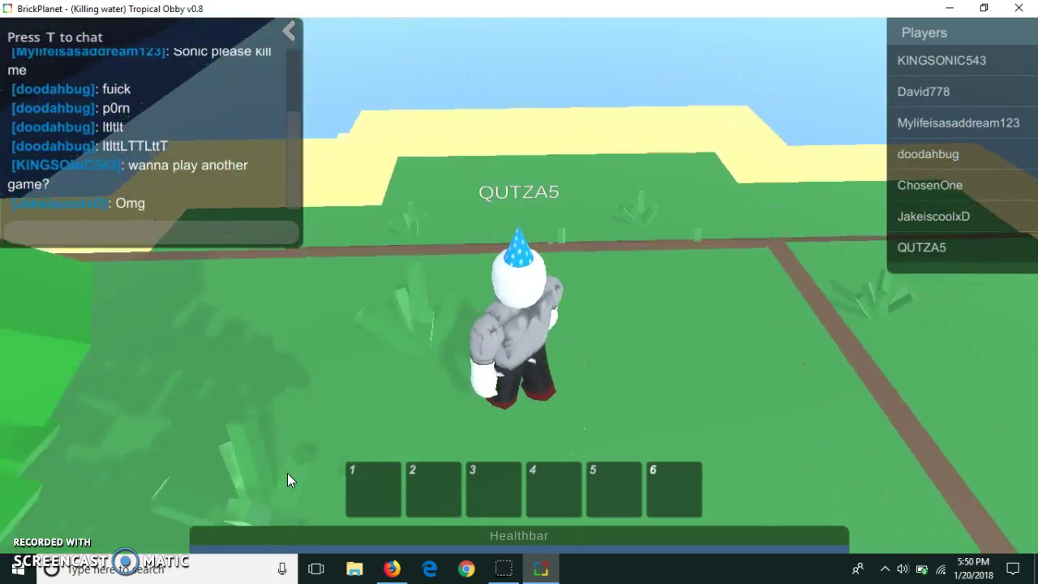
pyautogui.press('s')
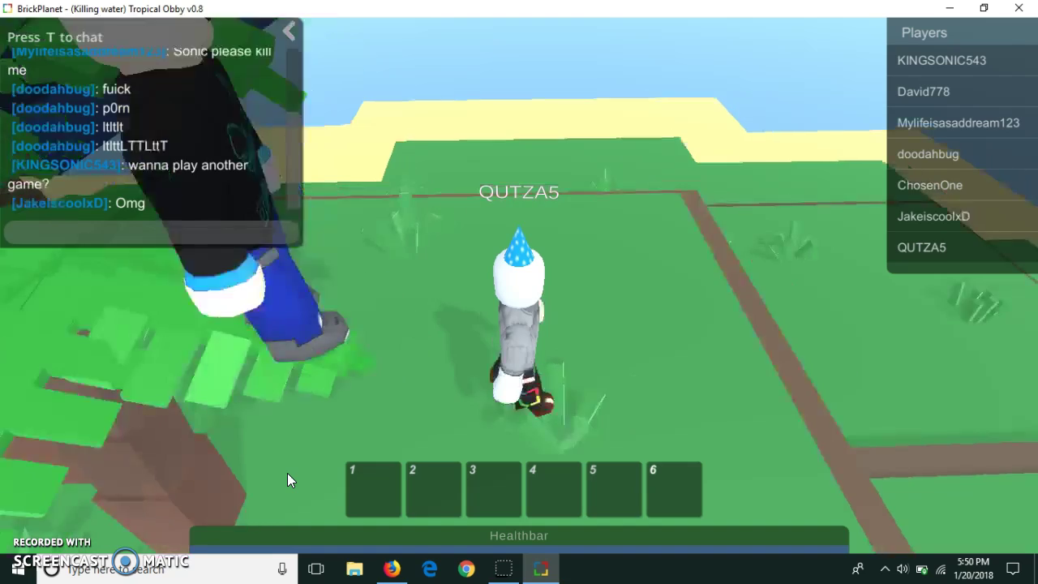
pyautogui.press('s')
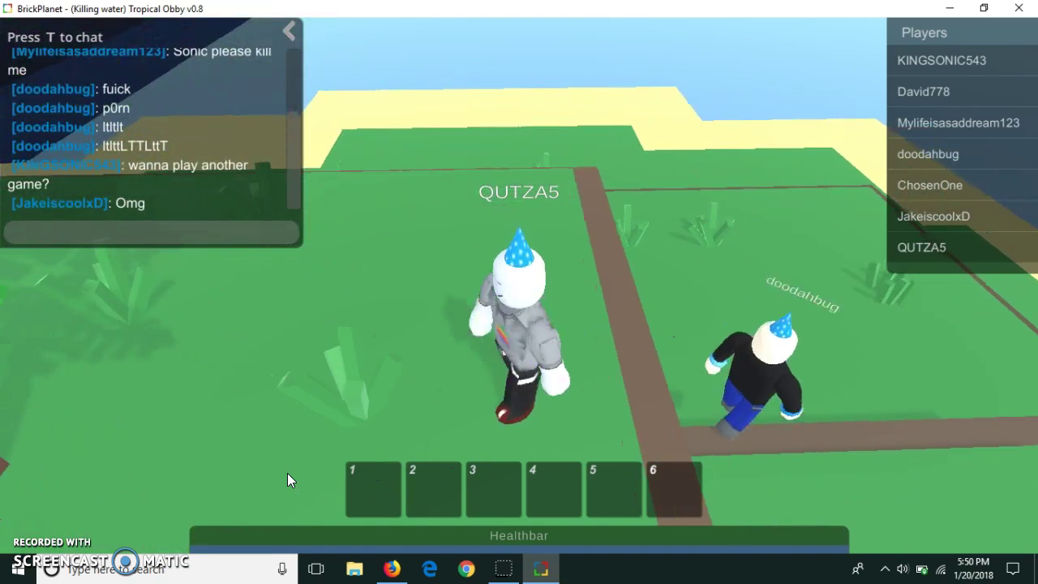
pyautogui.click(319, 506)
pyautogui.press('s')
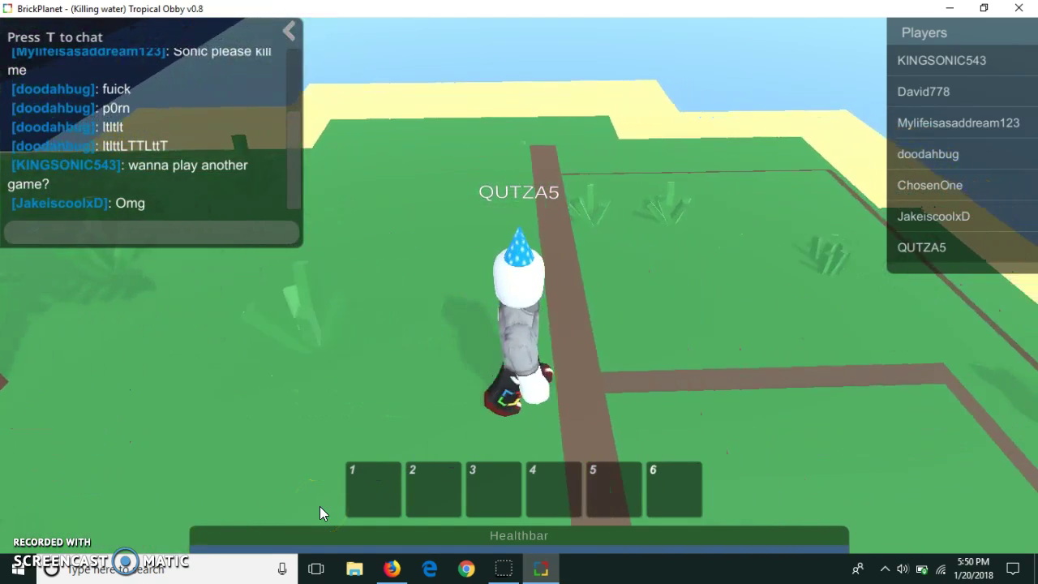
pyautogui.press('s')
pyautogui.click(264, 488)
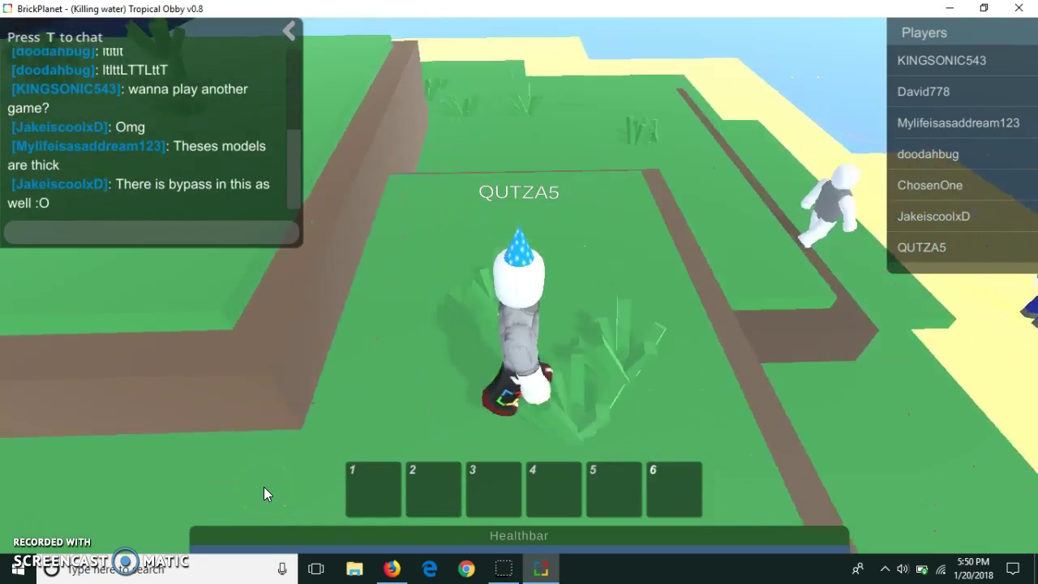
# Step: Walk the character down off the grass and along the sandy beach to the wooden dock
pyautogui.press('s')
pyautogui.press('w')
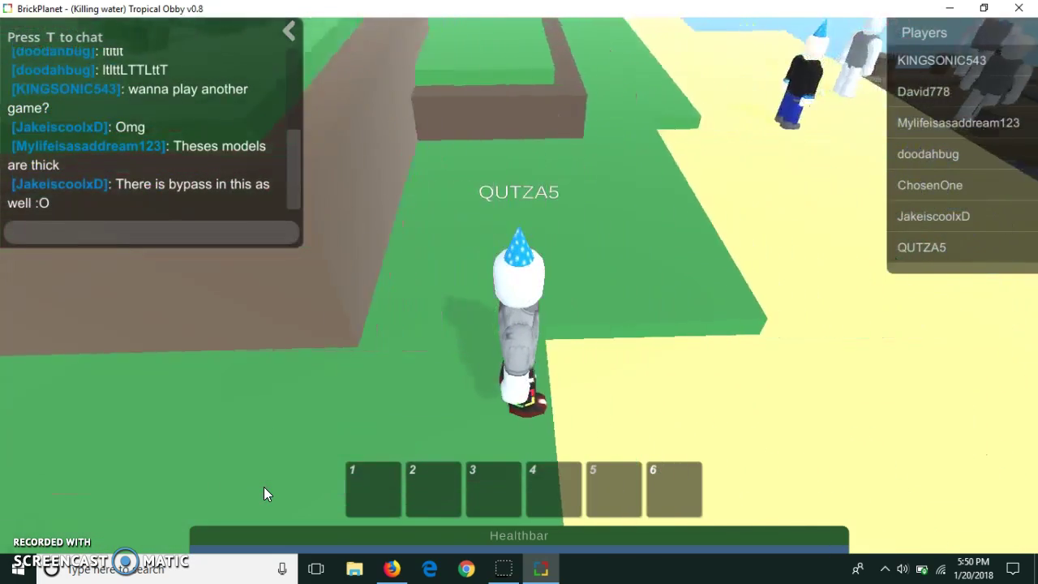
pyautogui.press('w')
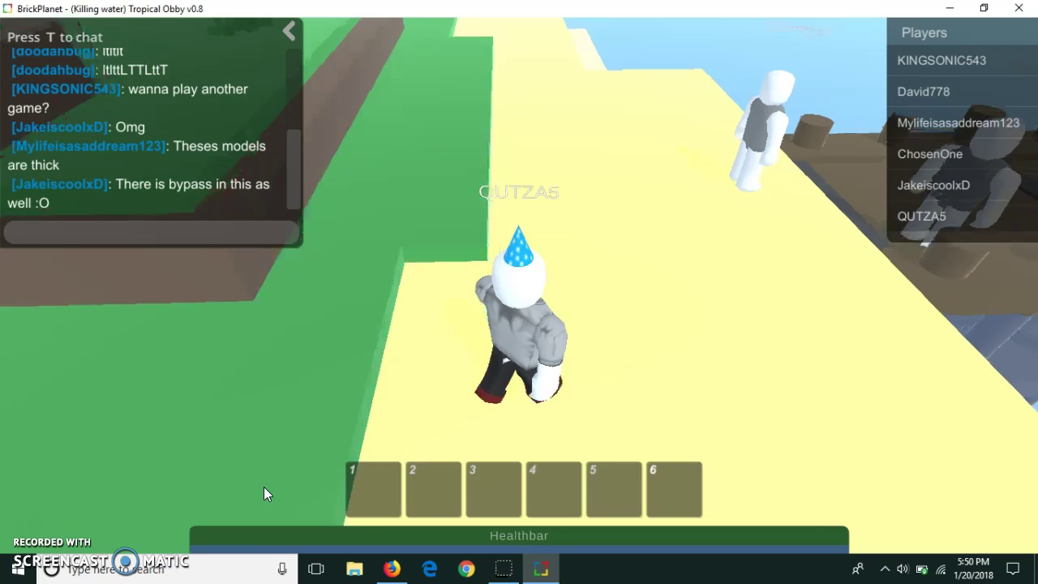
pyautogui.press('w')
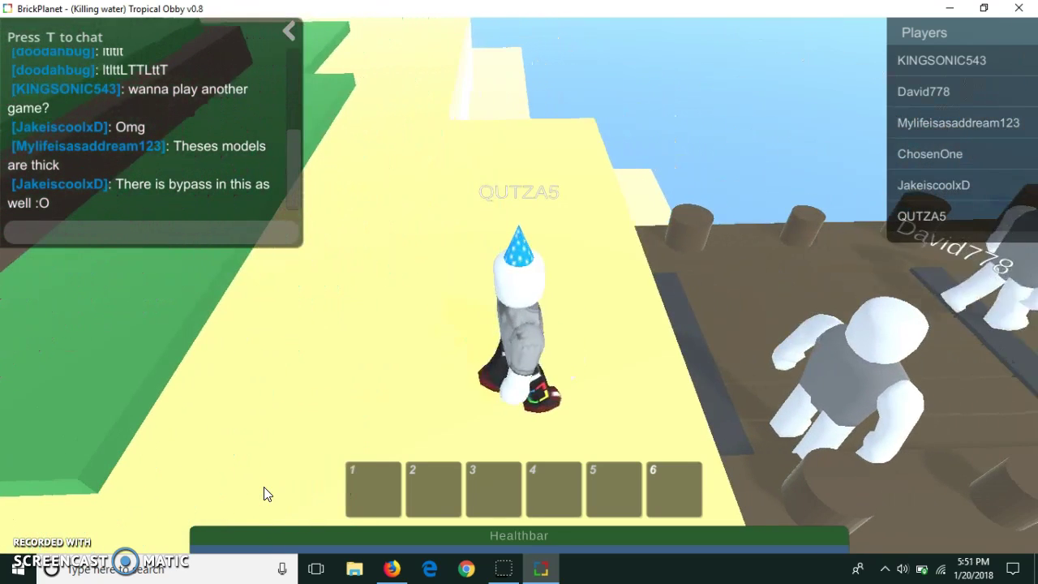
# Step: Move the character from the sand onto the wooden dock and along it towards the first obstacle
pyautogui.press('s')
pyautogui.press('w')
pyautogui.press('d')
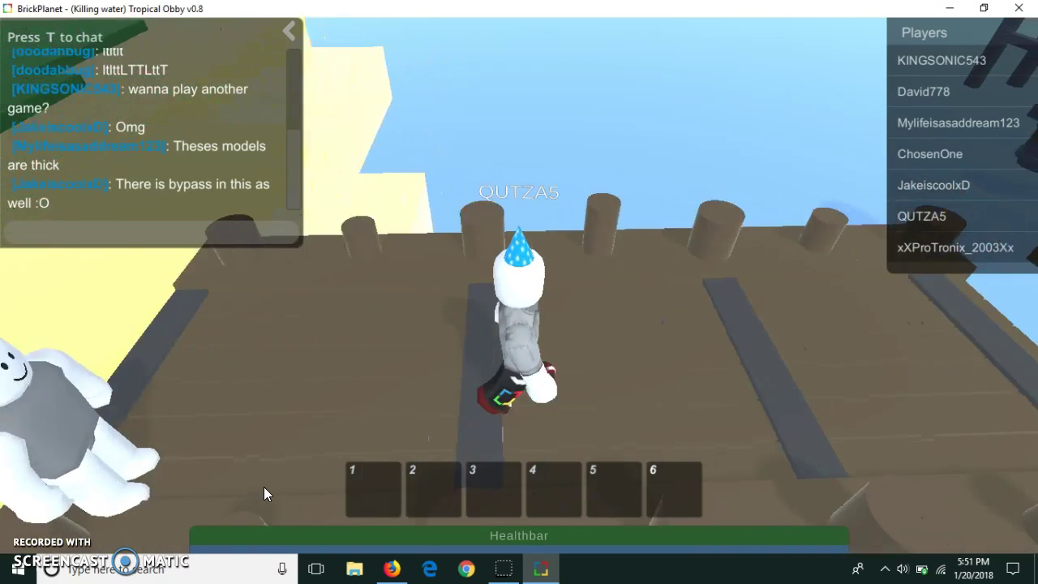
pyautogui.press('w')
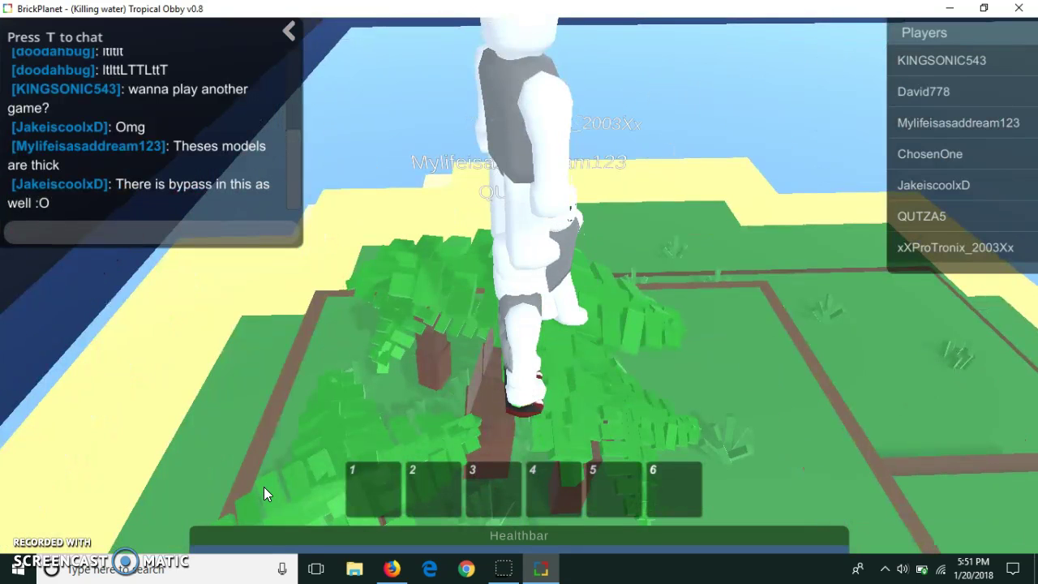
# Step: Walk the character from the spawn point over the grass and back down to the beach beside the dock
pyautogui.click(262, 489)
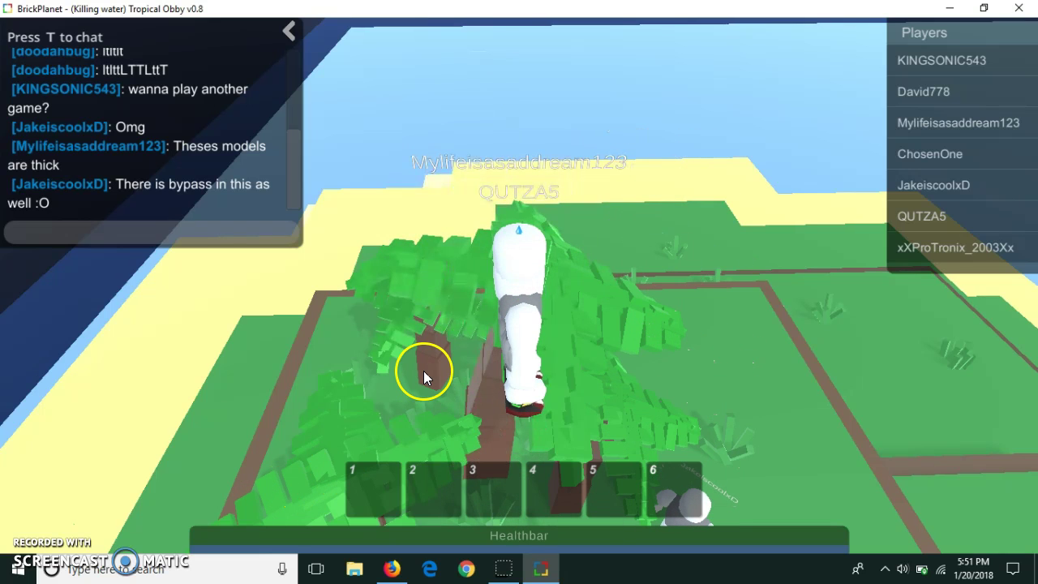
pyautogui.press('w')
pyautogui.press('w')
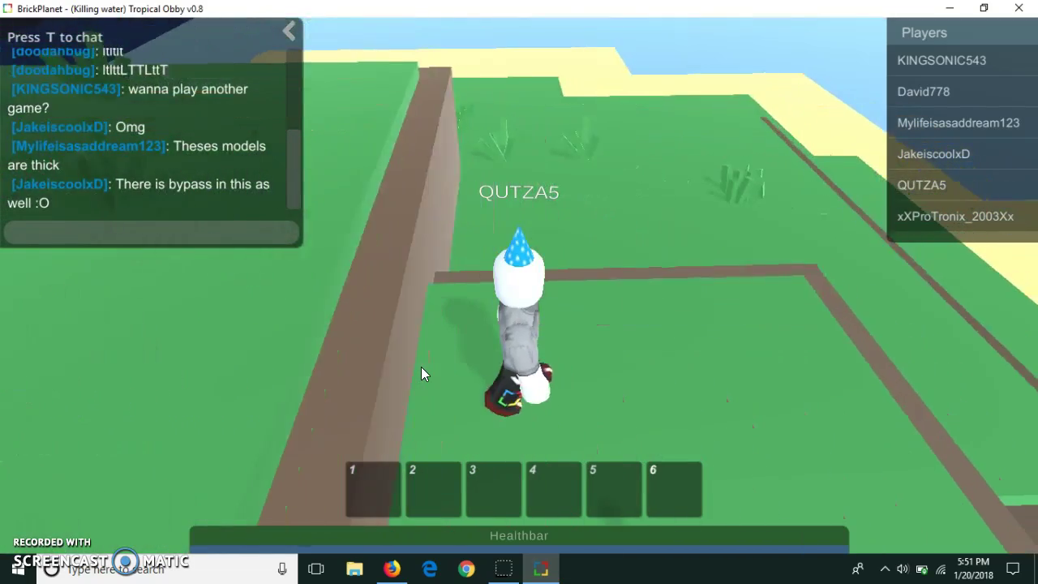
pyautogui.press('w')
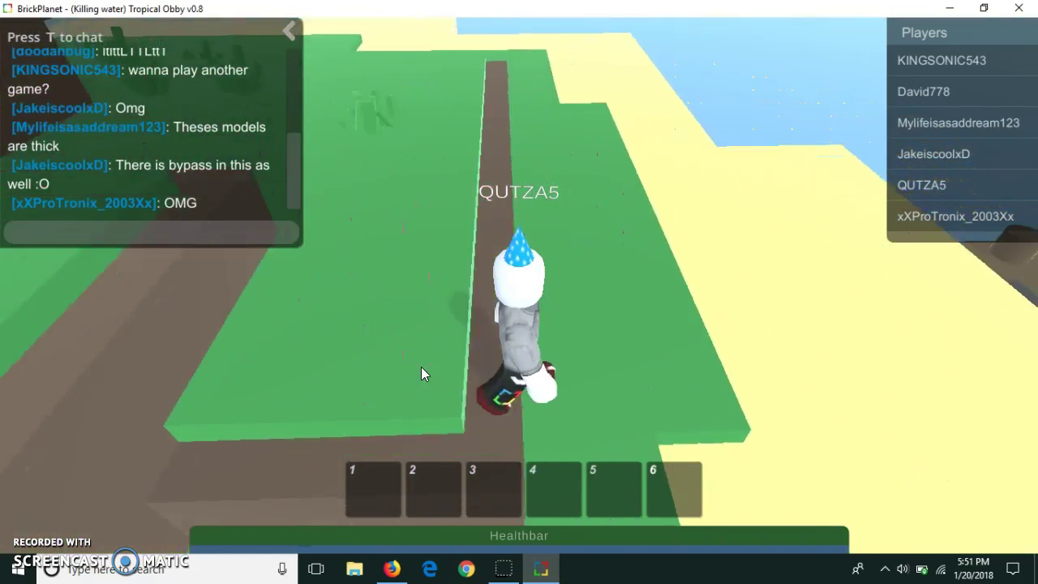
pyautogui.press('w')
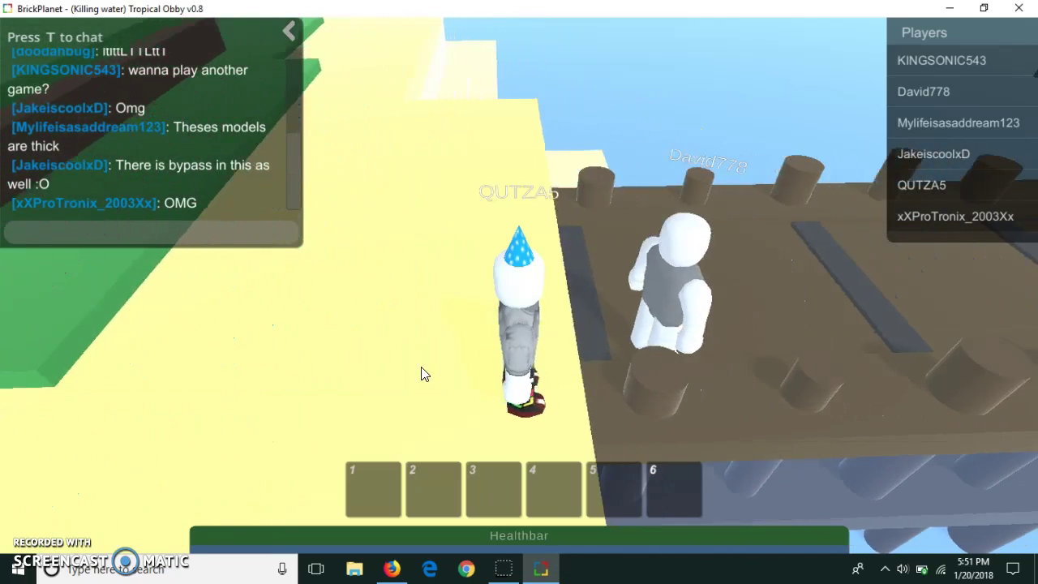
# Step: Cross the wooden dock and get the character onto the ladder-shaped platform over the water
pyautogui.press('d')
pyautogui.press('w')
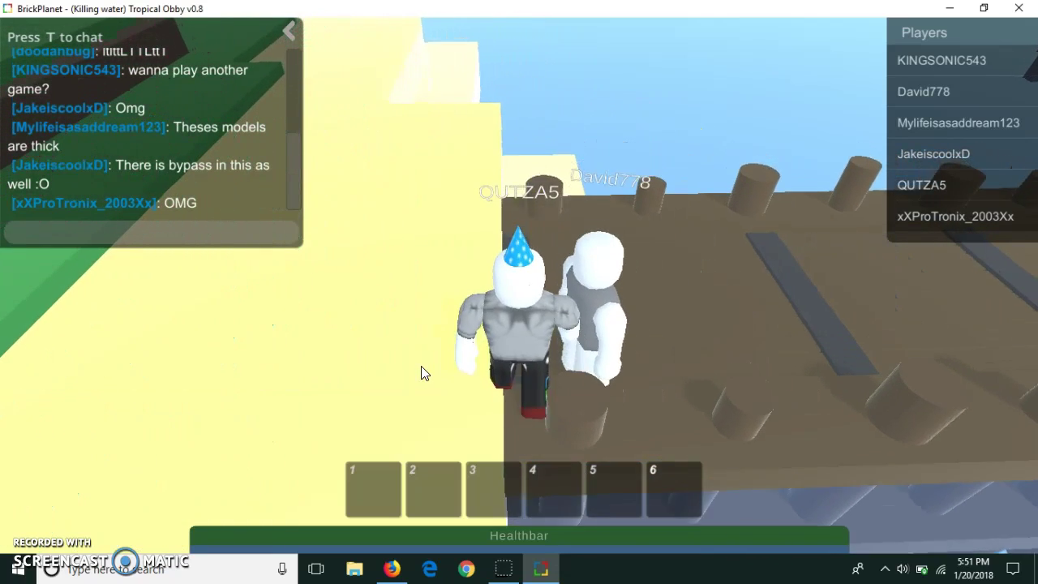
pyautogui.press('w')
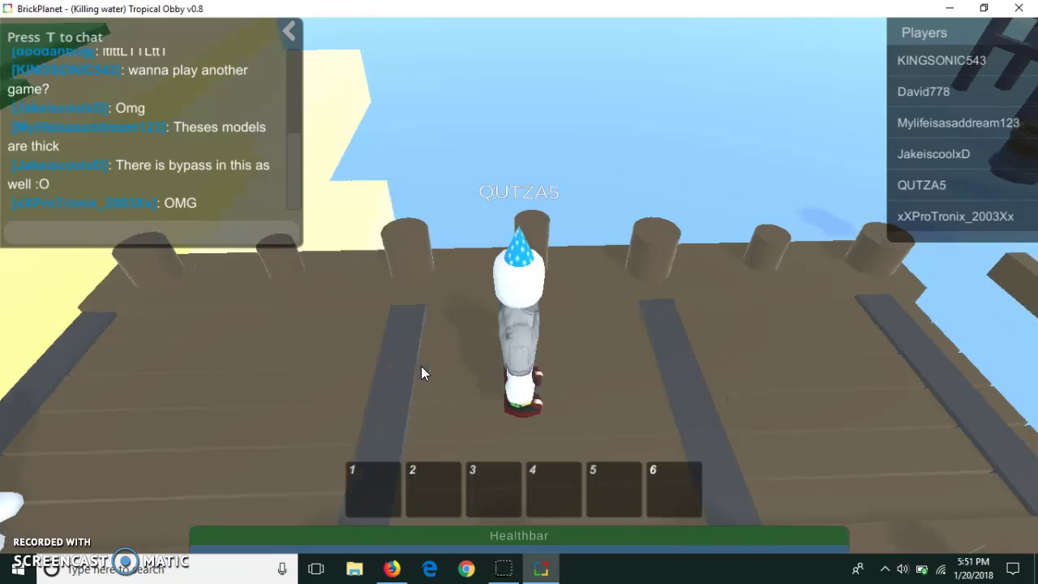
pyautogui.press('w')
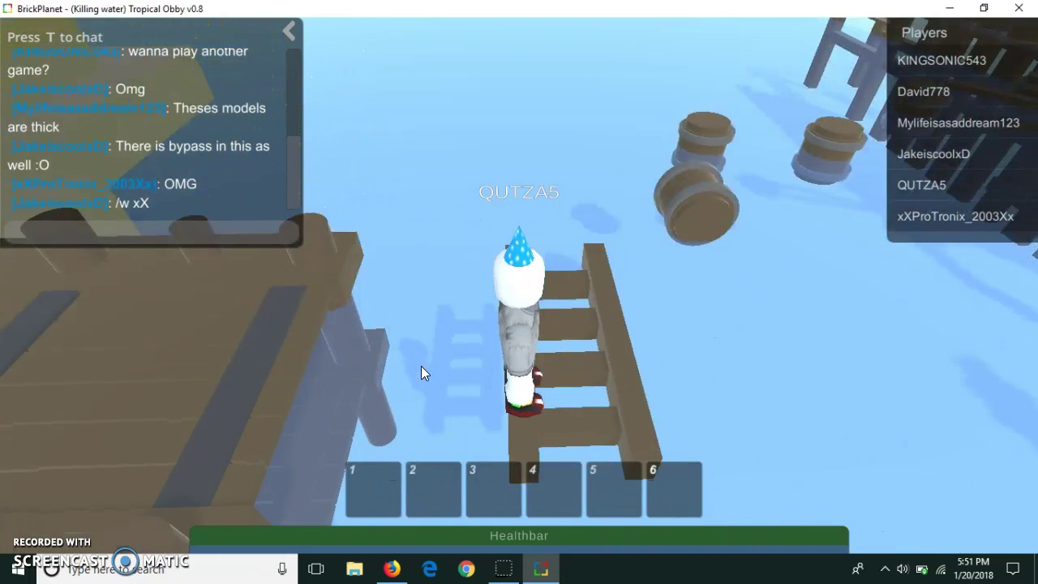
# Step: Try to move the character across the ladder-shaped platform towards the floating barrels
pyautogui.press('d')
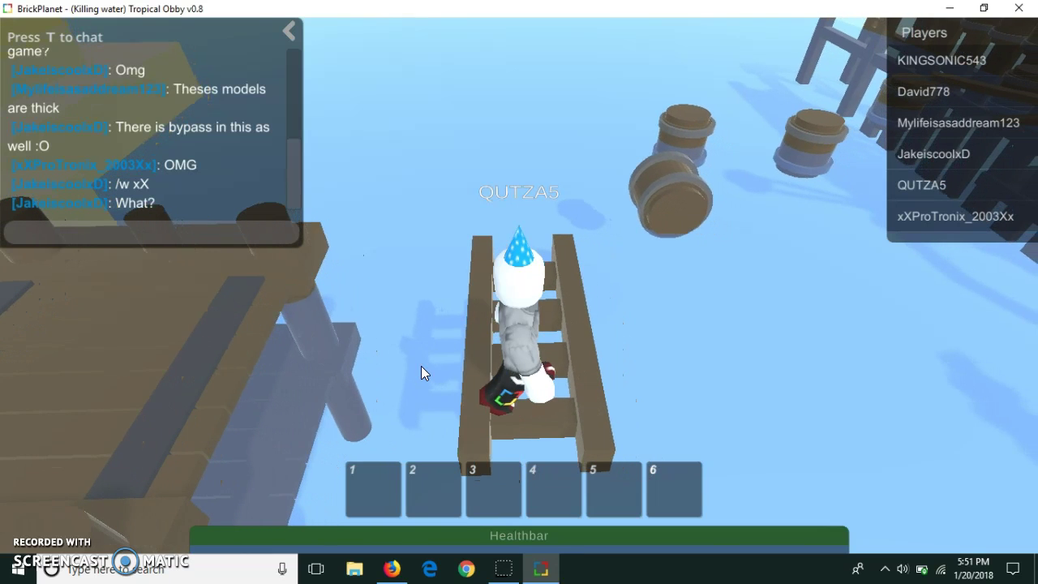
pyautogui.moveTo(421, 366); pyautogui.dragTo(414, 361)
pyautogui.press('d')
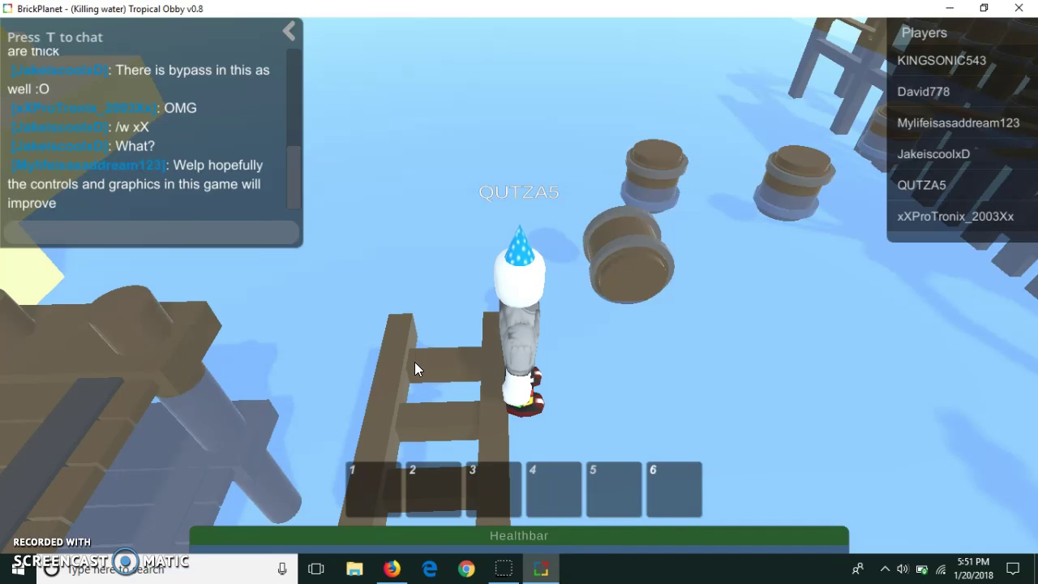
pyautogui.press('s')
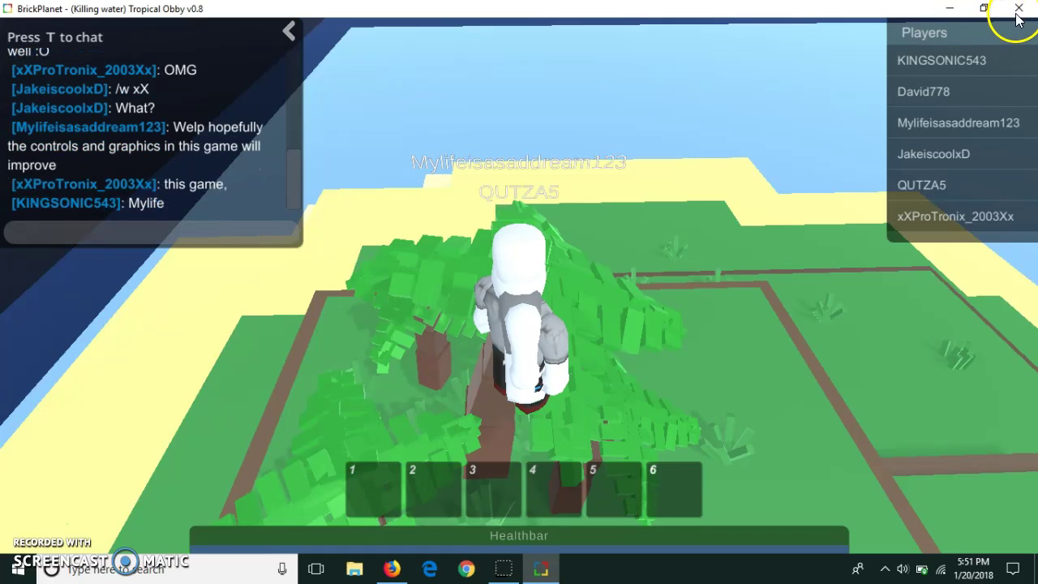
# Step: Close the Tropical Obby game and view the top of its game page in the Firefox browser
pyautogui.click(1014, 16)
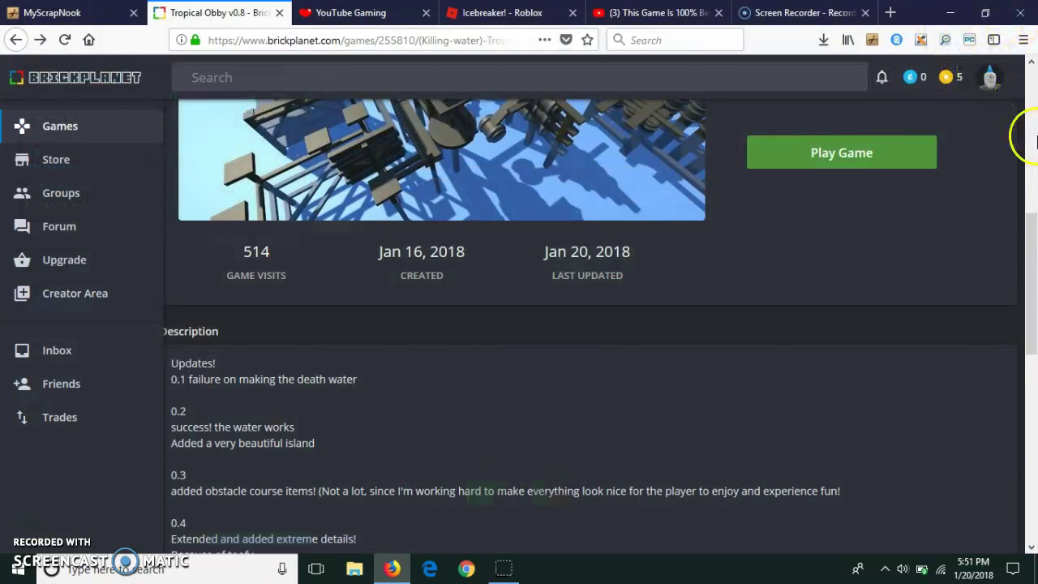
pyautogui.click(1034, 104)
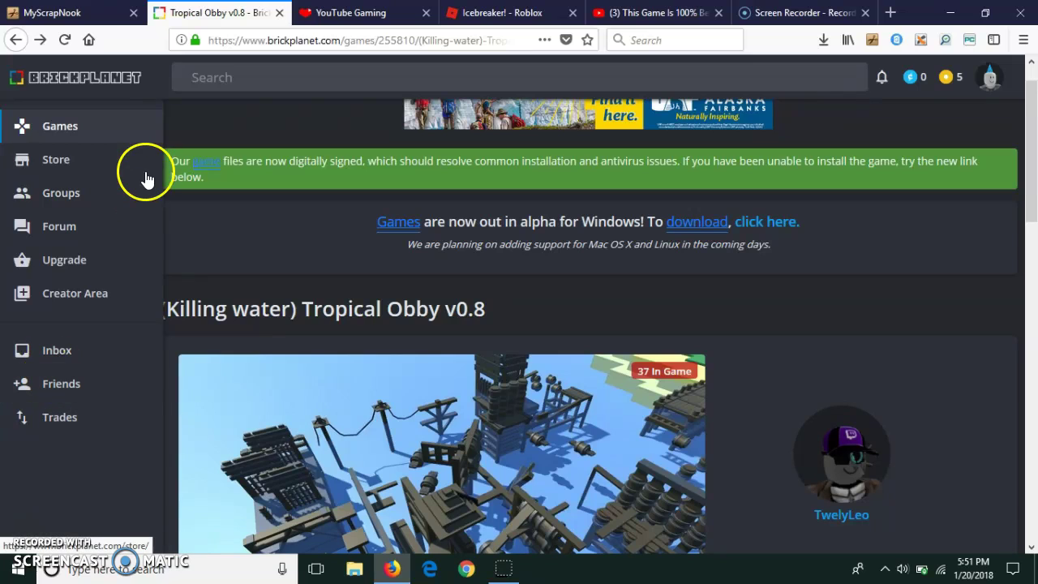
# Step: Open the account's own profile page on the BrickPlanet site
pyautogui.click(989, 77)
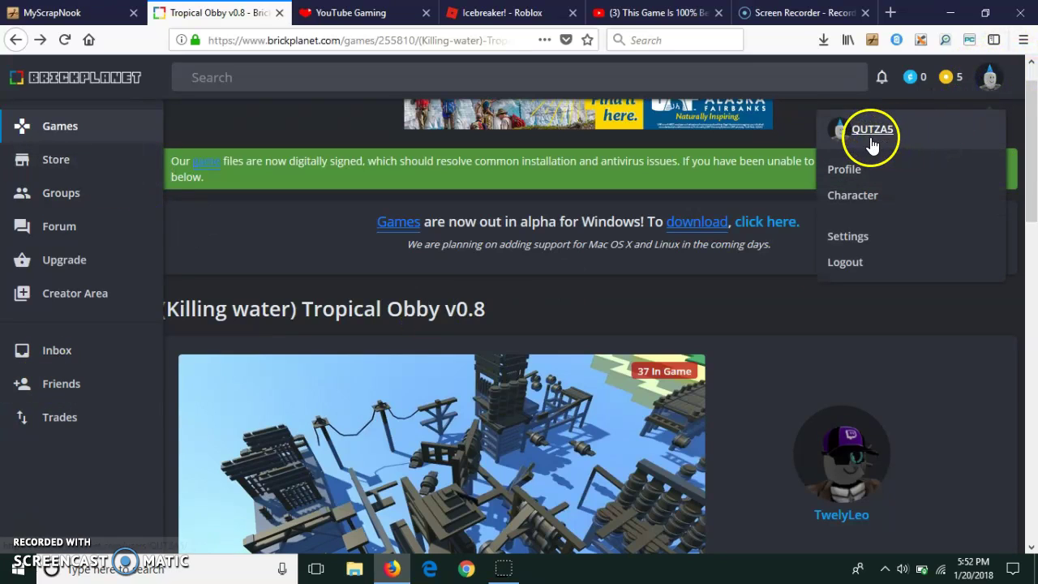
pyautogui.click(856, 178)
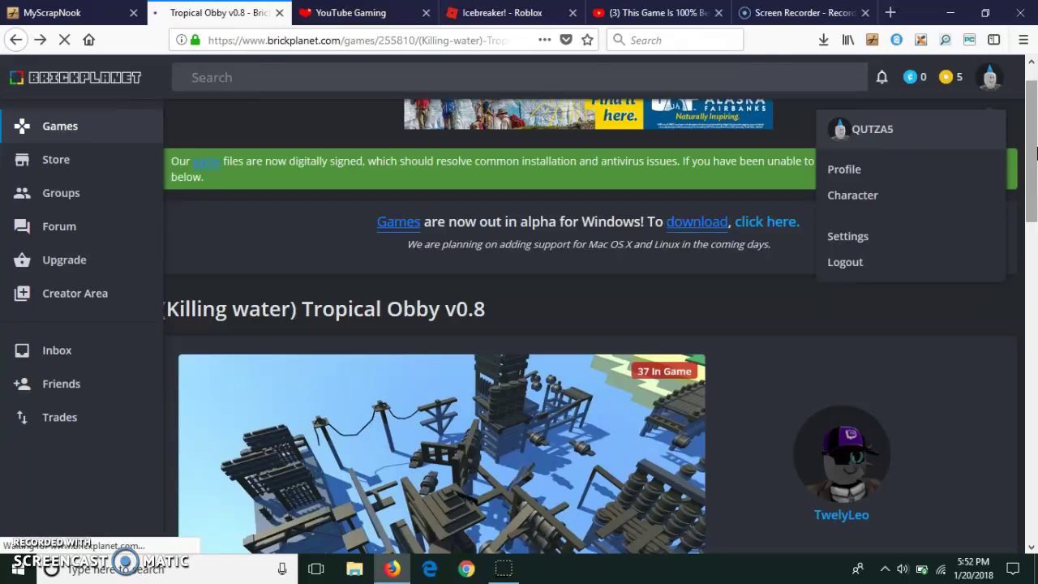
pyautogui.moveTo(1026, 225); pyautogui.dragTo(874, 378)
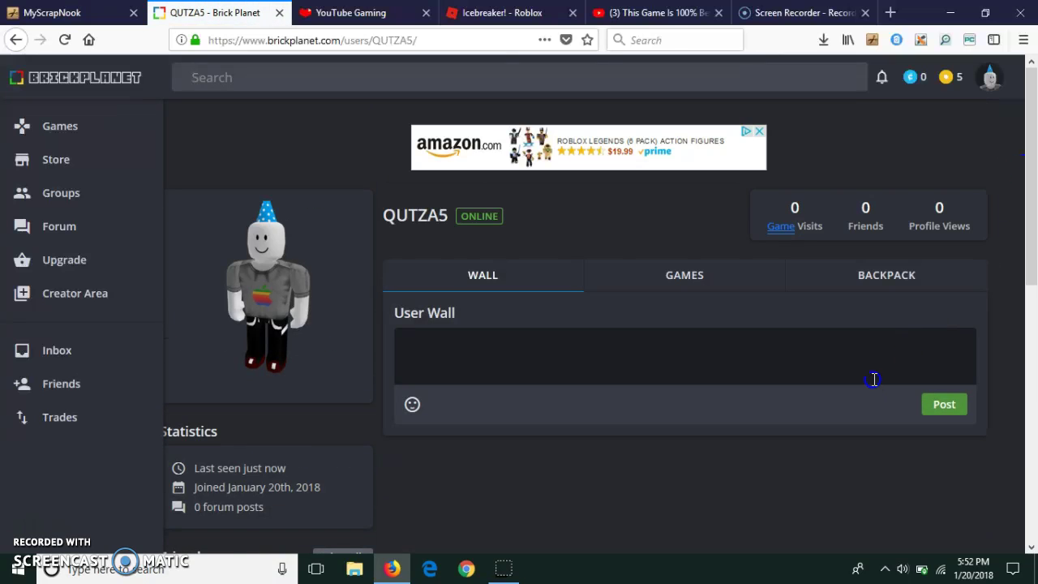
# Step: Open the backpack page from the profile to show its item categories
pyautogui.click(876, 292)
pyautogui.click(712, 300)
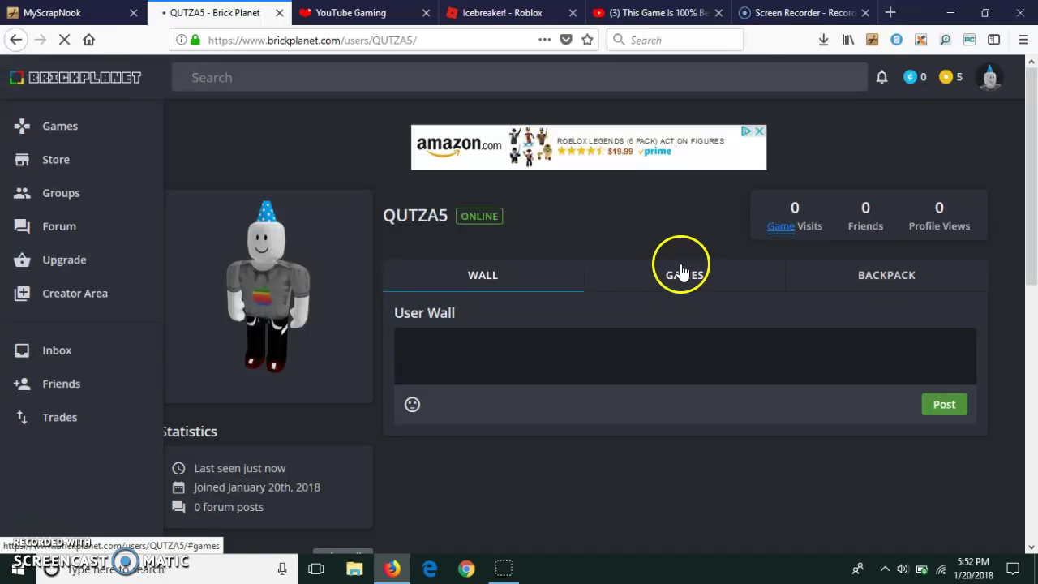
pyautogui.moveTo(1030, 199); pyautogui.dragTo(1013, 231)
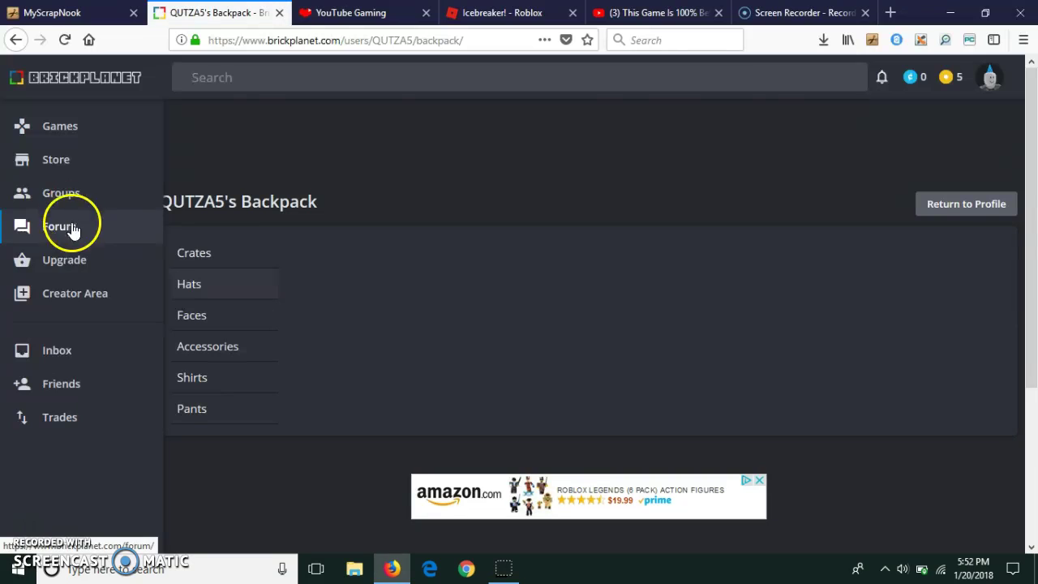
# Step: Open the site's Upgrade page and dismiss the Amazon advertisement while it loads
pyautogui.click(96, 259)
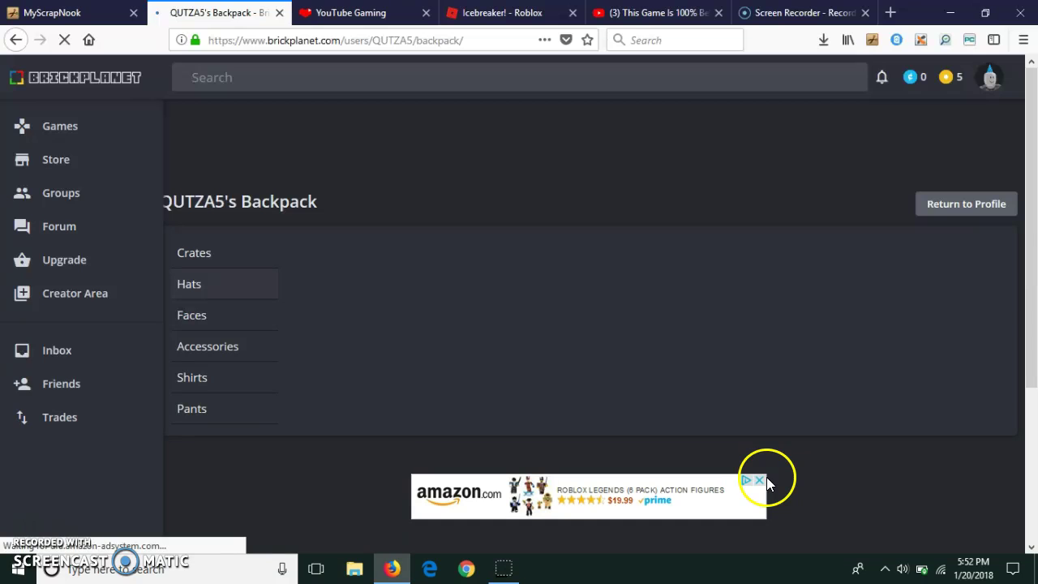
pyautogui.click(761, 482)
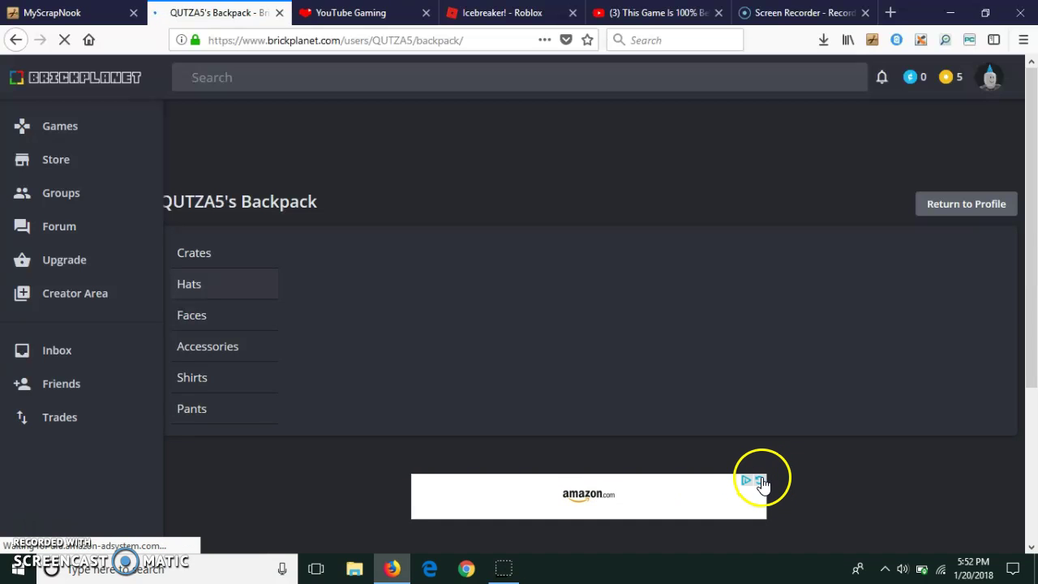
pyautogui.click(759, 484)
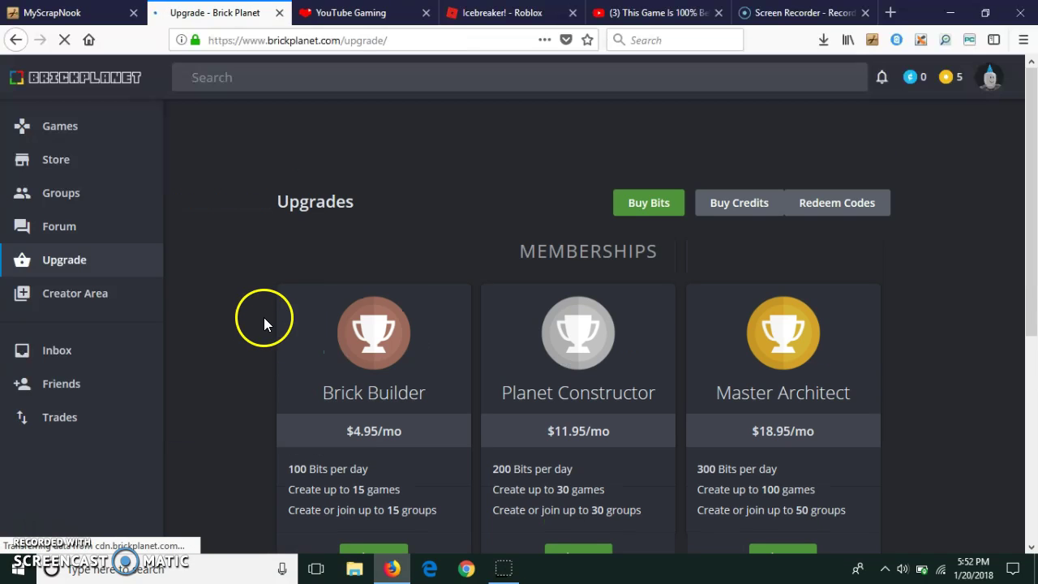
# Step: Examine the prices and benefits of the Brick Builder, Planet Constructor and Master Architect memberships
pyautogui.moveTo(1025, 266); pyautogui.dragTo(995, 414)
pyautogui.scroll(3, 1008, 301)
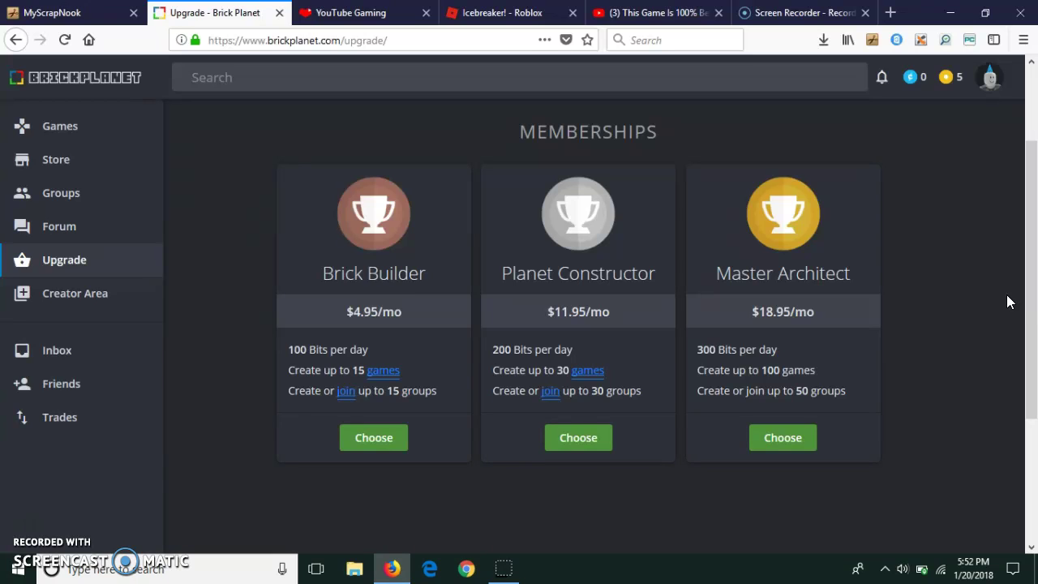
pyautogui.moveTo(1032, 278); pyautogui.dragTo(1035, 280)
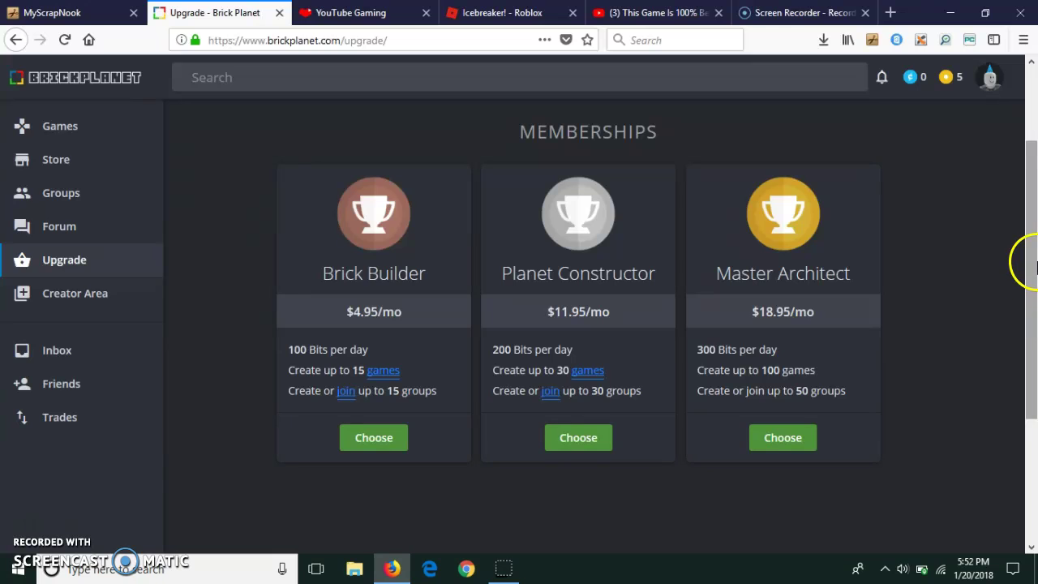
pyautogui.moveTo(1032, 206); pyautogui.dragTo(992, 76)
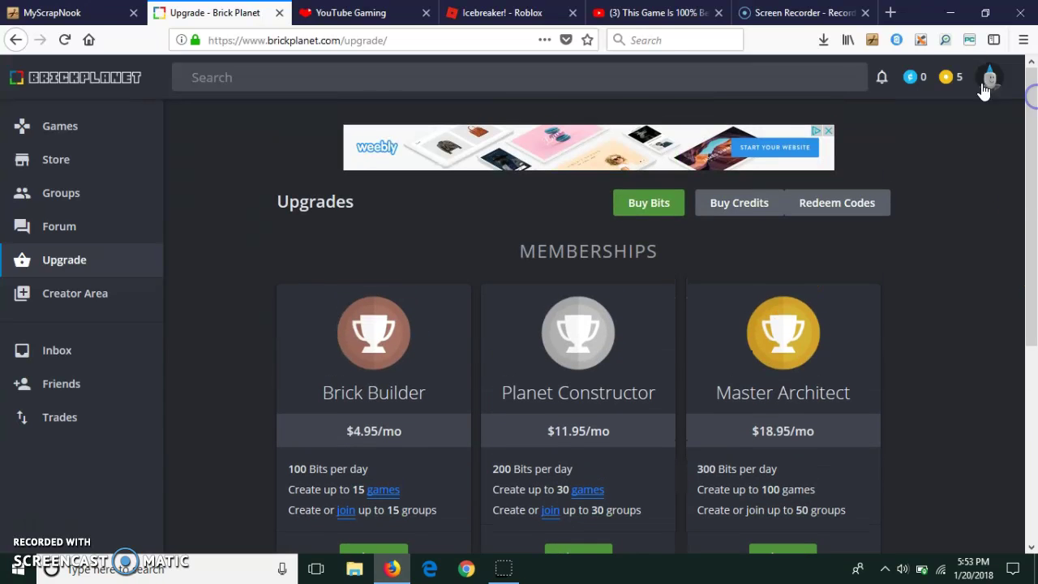
# Step: Open the site's credit purchase page to view the credit packages
pyautogui.click(744, 221)
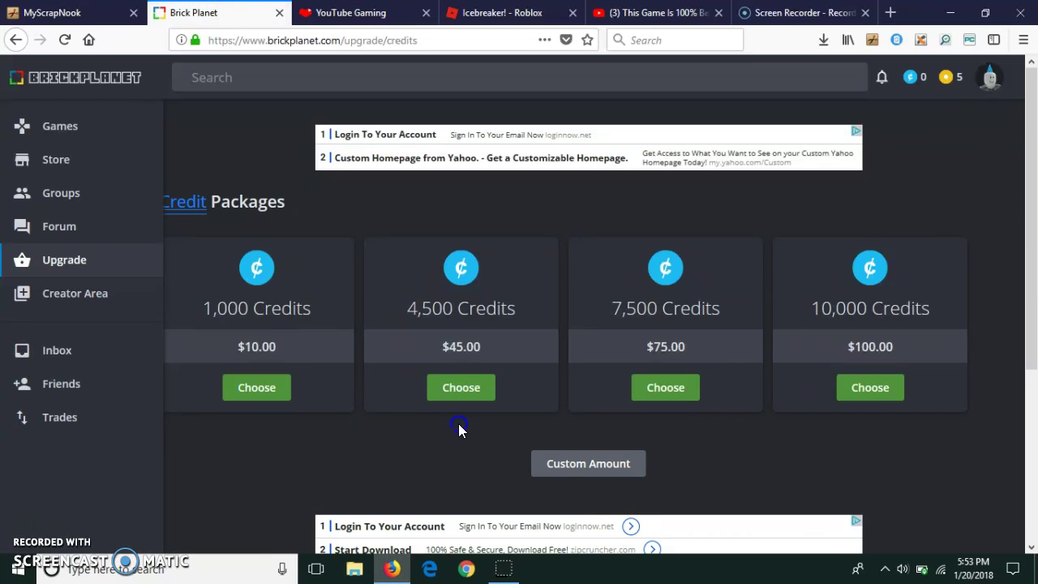
# Step: Open the Creator Area and look through its Sales, Earnings and Clothing sections
pyautogui.click(75, 292)
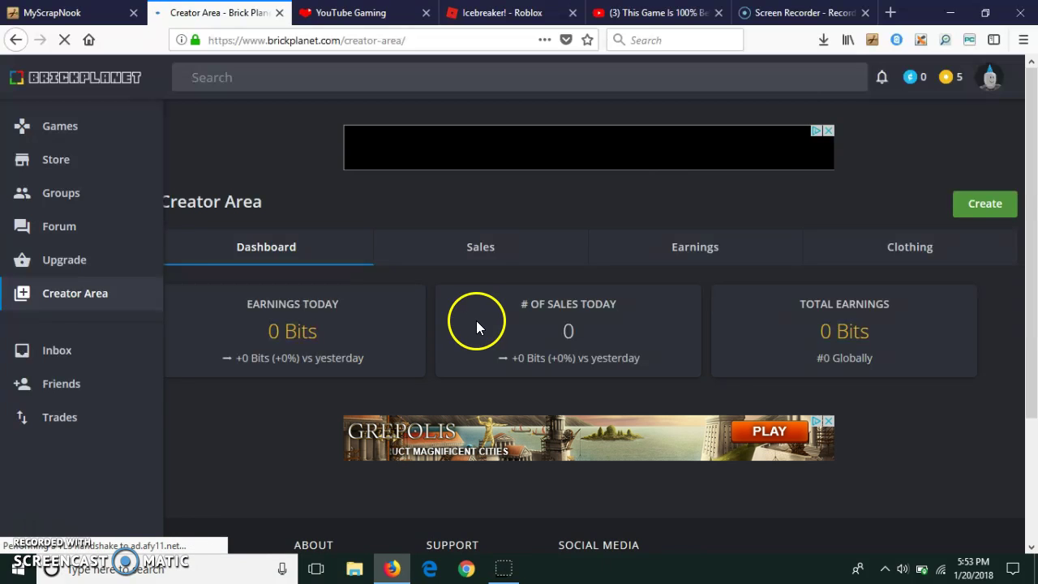
pyautogui.click(470, 243)
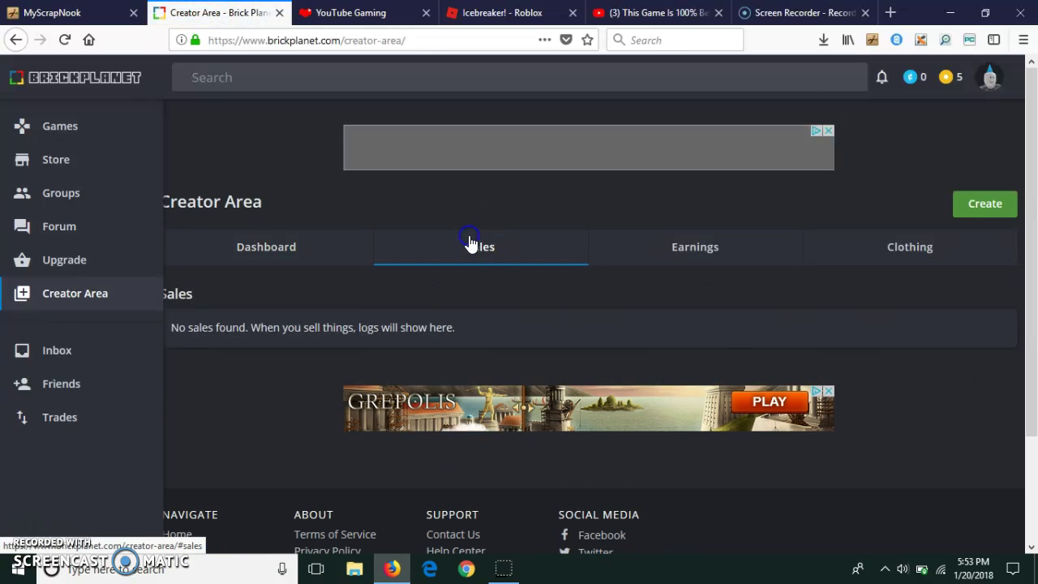
pyautogui.click(698, 258)
pyautogui.click(910, 249)
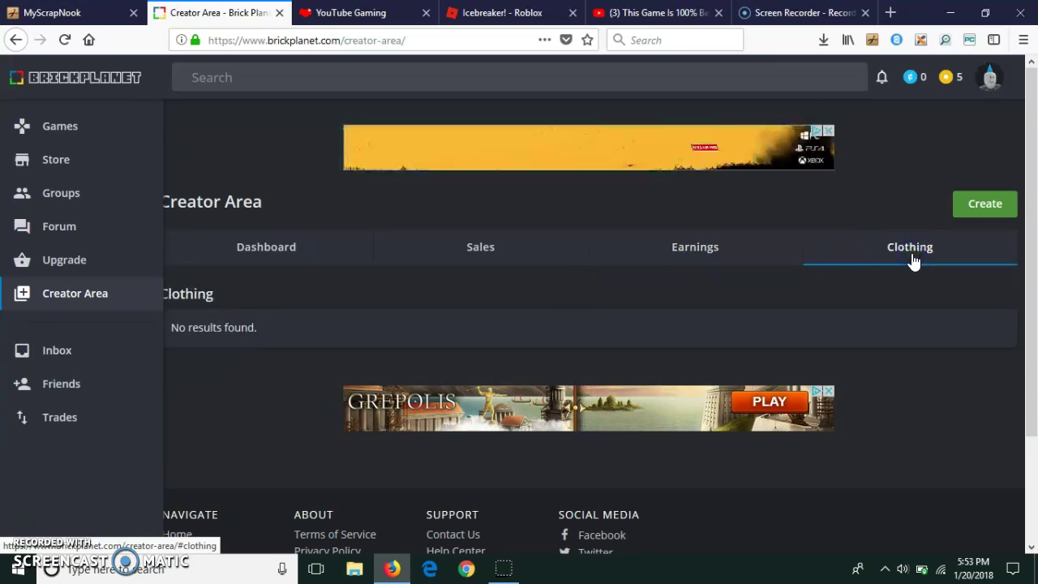
# Step: Start creating a new game from the Creator Area and name it "have fun"
pyautogui.click(986, 205)
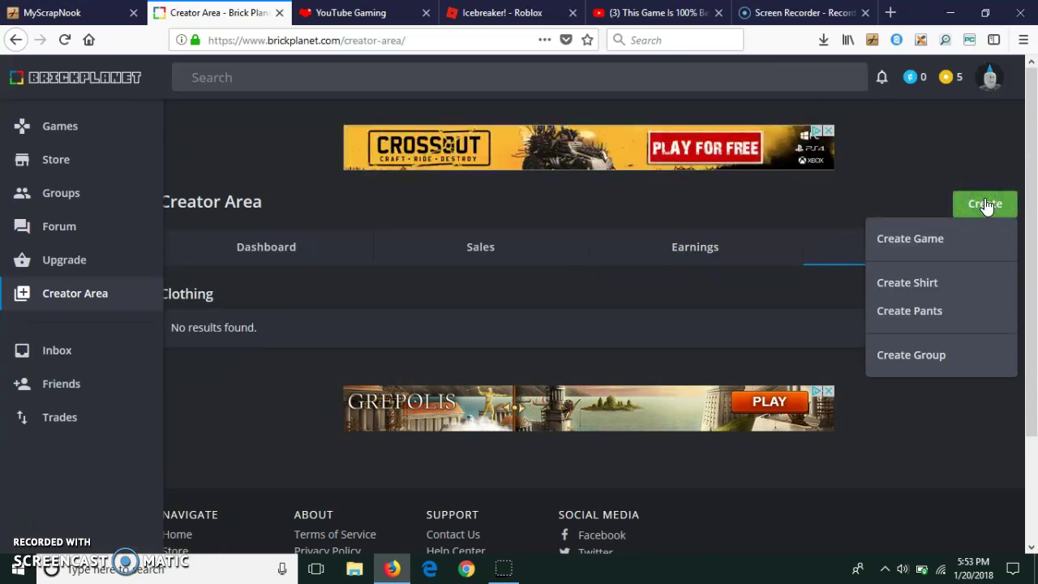
pyautogui.click(960, 236)
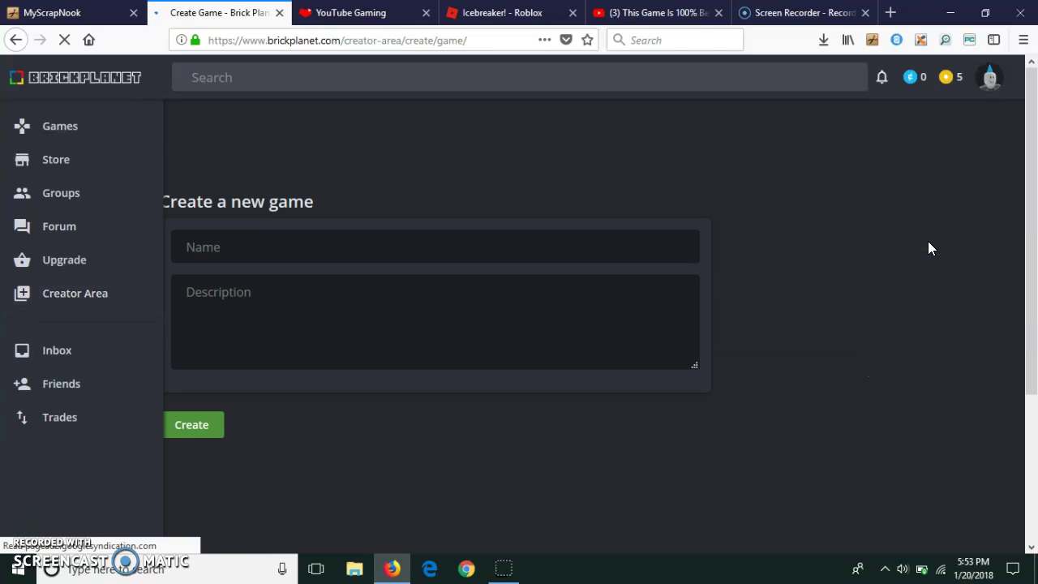
pyautogui.click(643, 244)
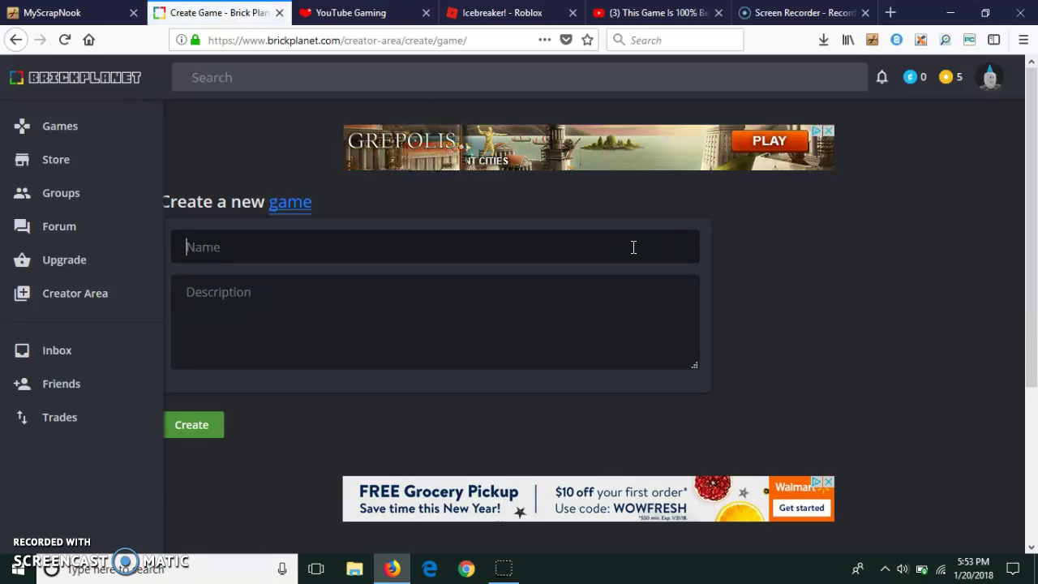
pyautogui.click(641, 236)
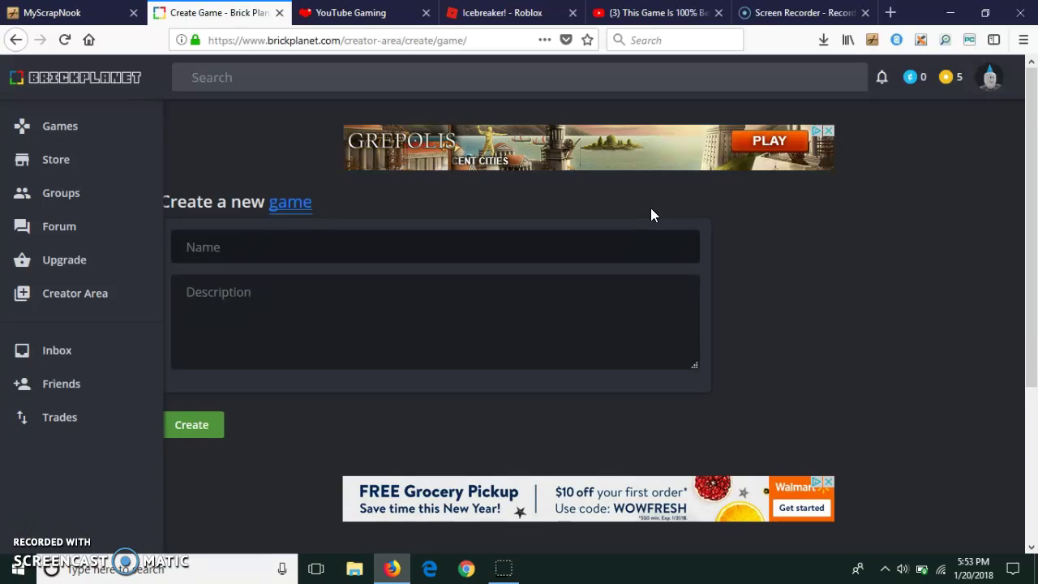
pyautogui.click(647, 211)
pyautogui.write('ha')
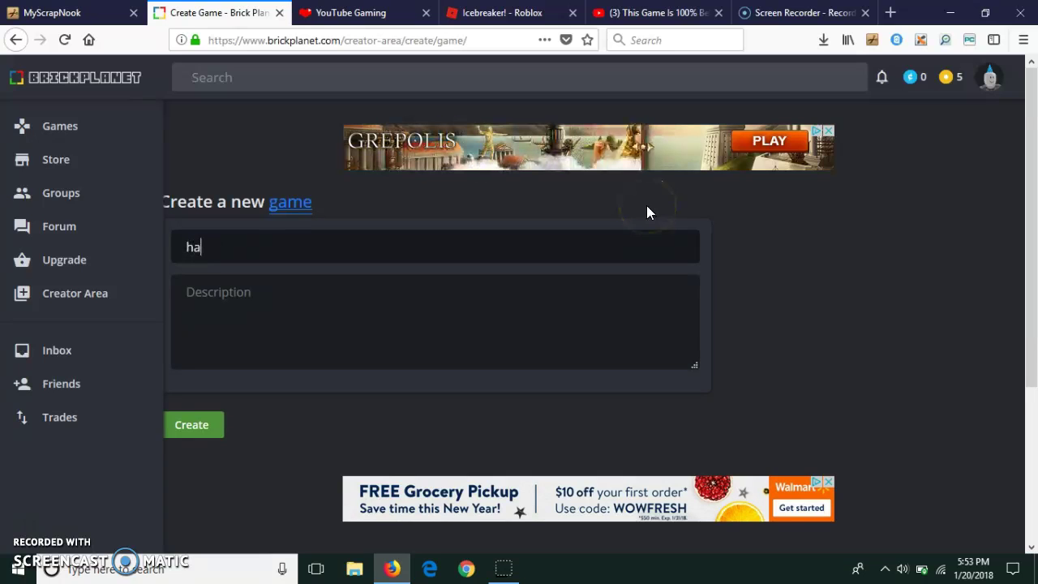
pyautogui.write('ve fun')
# Step: Enter the description "walk around while hanging out with friend" and create the game
pyautogui.click(573, 316)
pyautogui.write('walk aro')
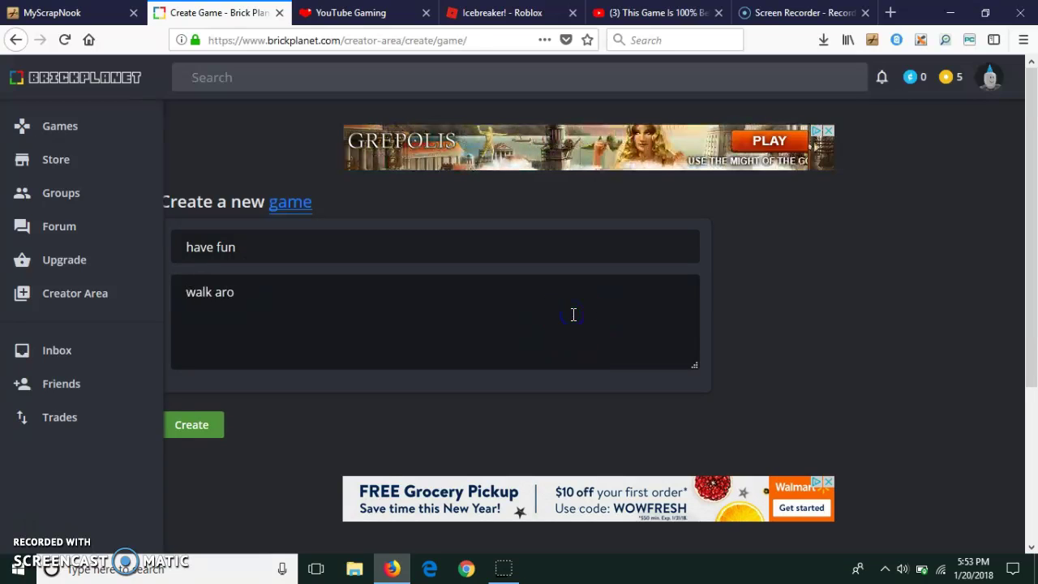
pyautogui.write('ung wh')
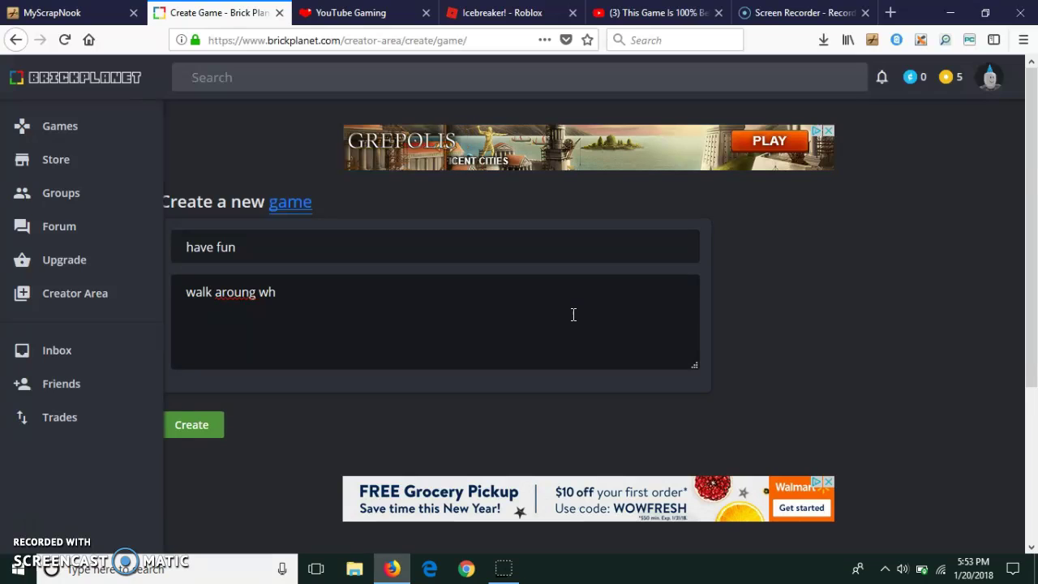
pyautogui.write('ile hanging')
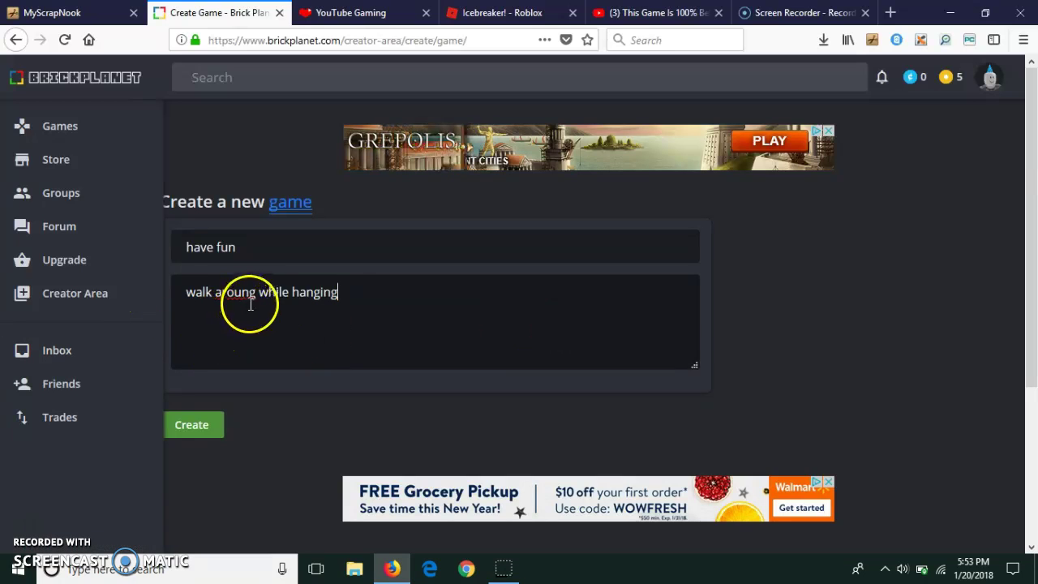
pyautogui.moveTo(247, 293); pyautogui.dragTo(256, 294)
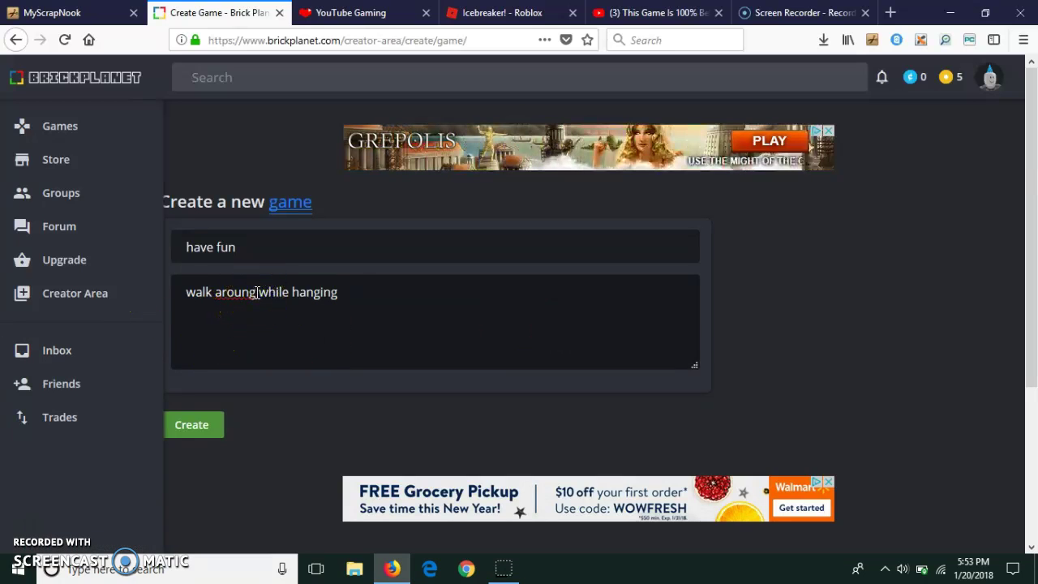
pyautogui.press('BackSpace')
pyautogui.press('BackSpace')
pyautogui.write('d')
pyautogui.click(301, 294)
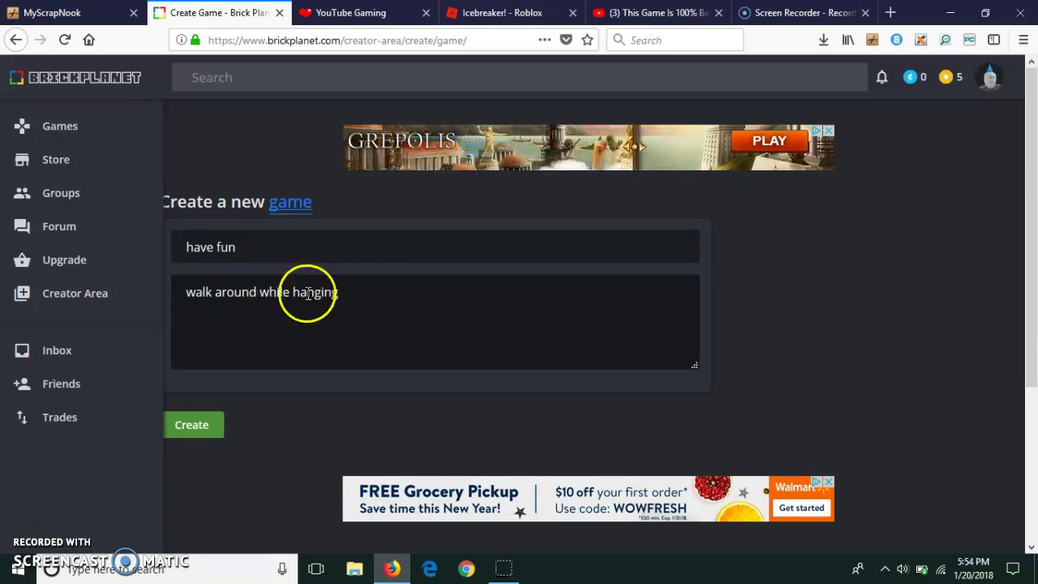
pyautogui.click(370, 291)
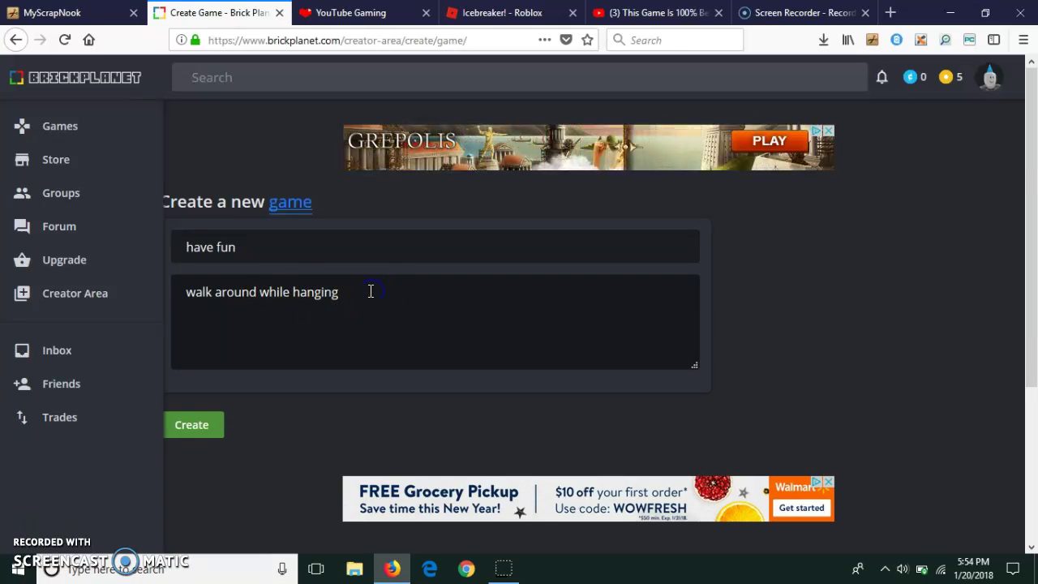
pyautogui.write('out')
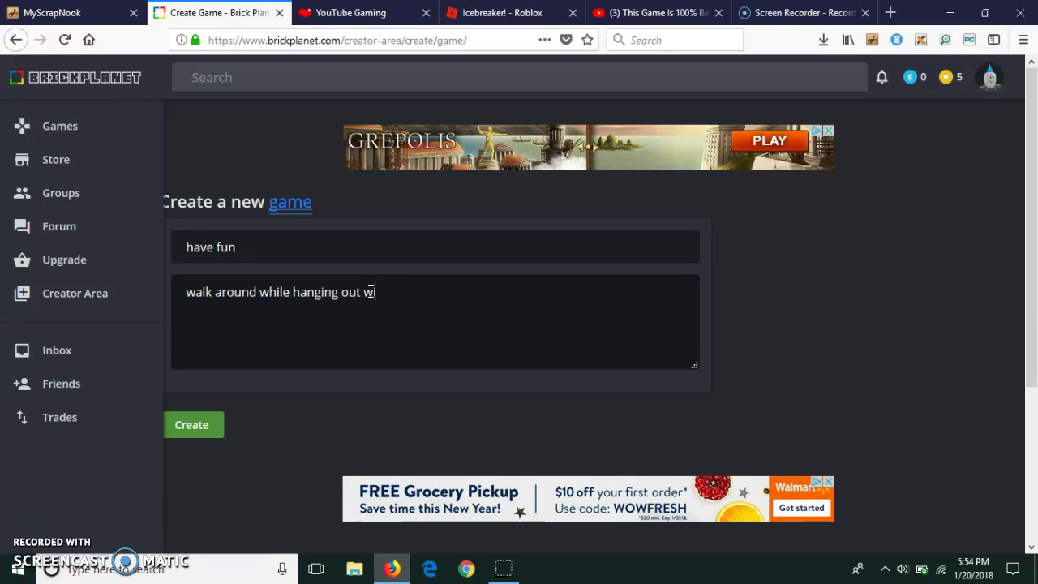
pyautogui.write(' with friend')
pyautogui.click(179, 430)
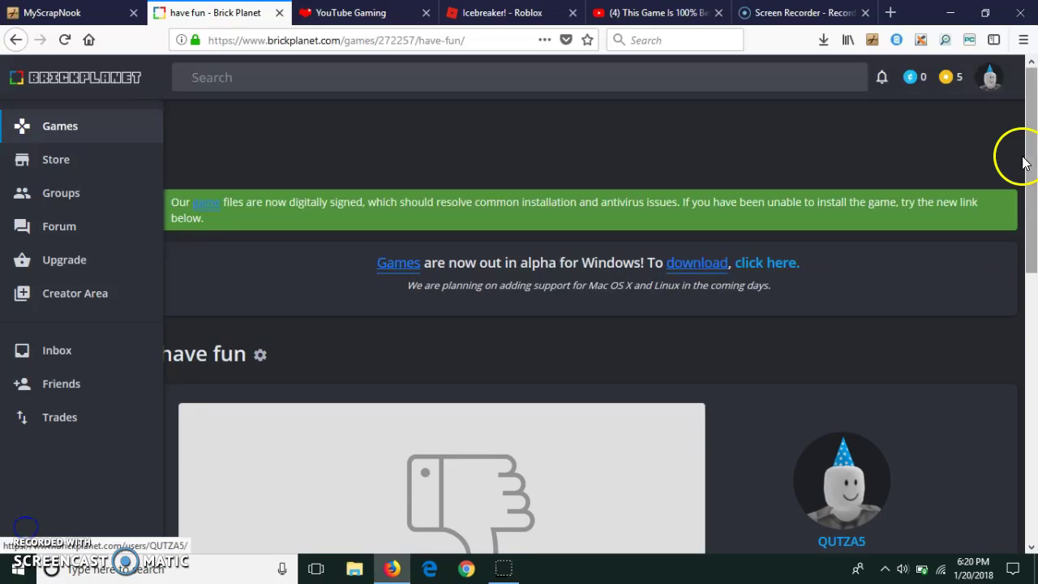
# Step: View the new game page's thumbnail, visit count and creation and update dates
pyautogui.moveTo(1027, 162); pyautogui.dragTo(1031, 276)
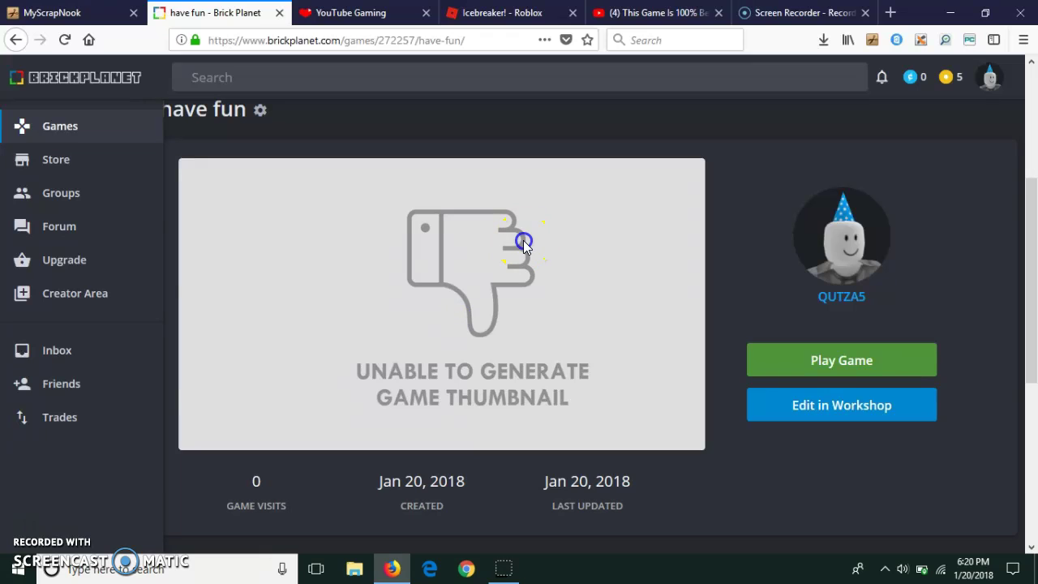
pyautogui.moveTo(540, 441); pyautogui.dragTo(619, 457)
pyautogui.click(645, 356)
pyautogui.click(852, 412)
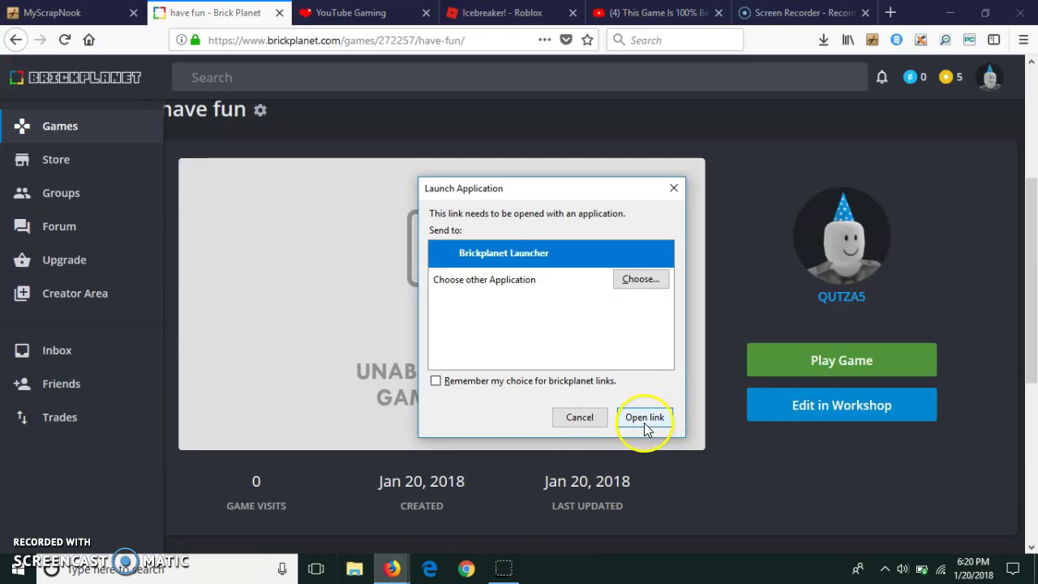
pyautogui.click(672, 191)
pyautogui.click(391, 568)
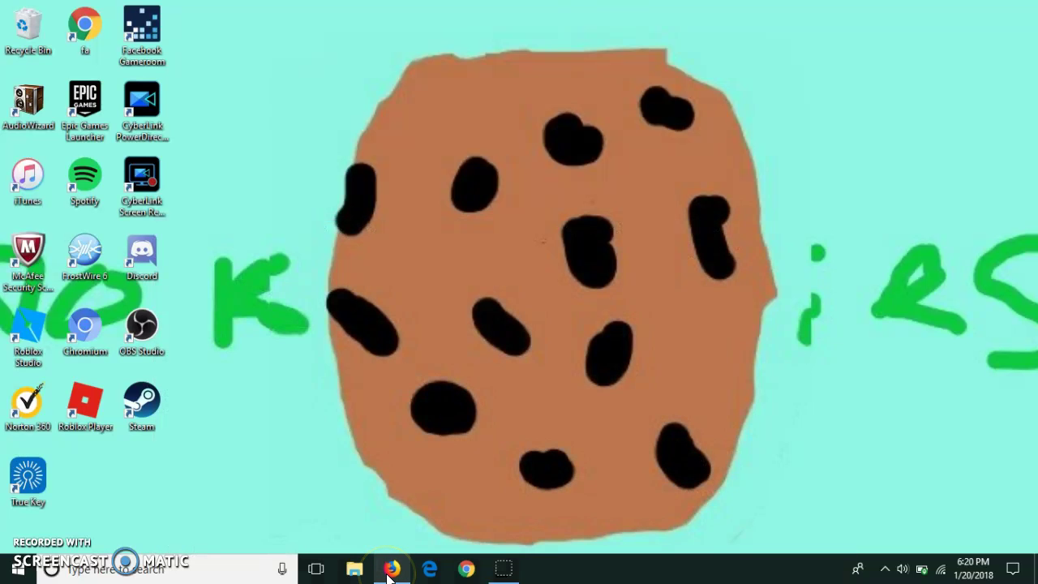
pyautogui.click(389, 569)
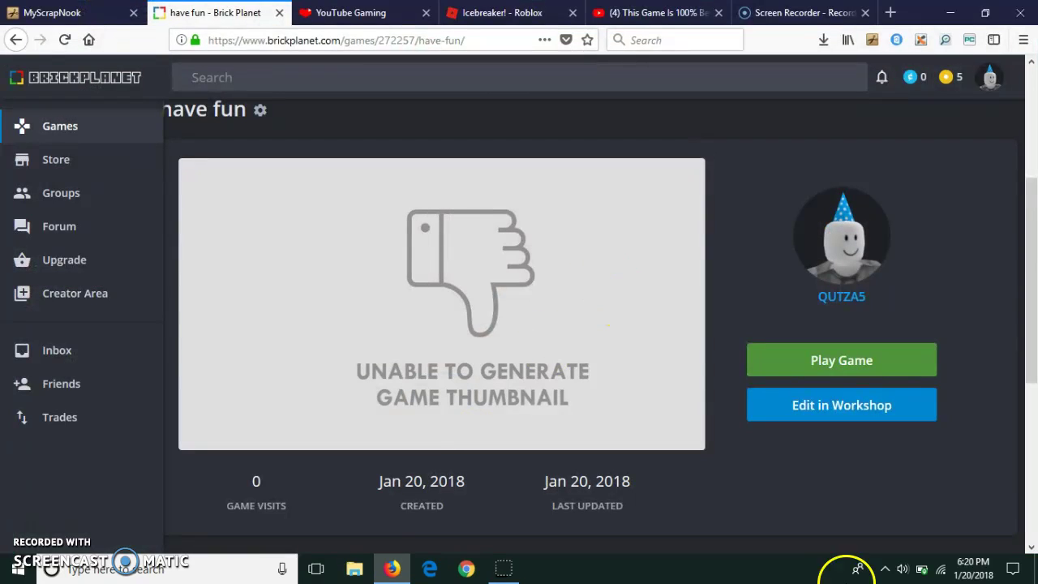
# Step: Open the "have fun" game for editing in BrickPlanet Workshop through the Brickplanet Launcher
pyautogui.click(863, 408)
pyautogui.doubleClick(847, 410)
pyautogui.click(849, 412)
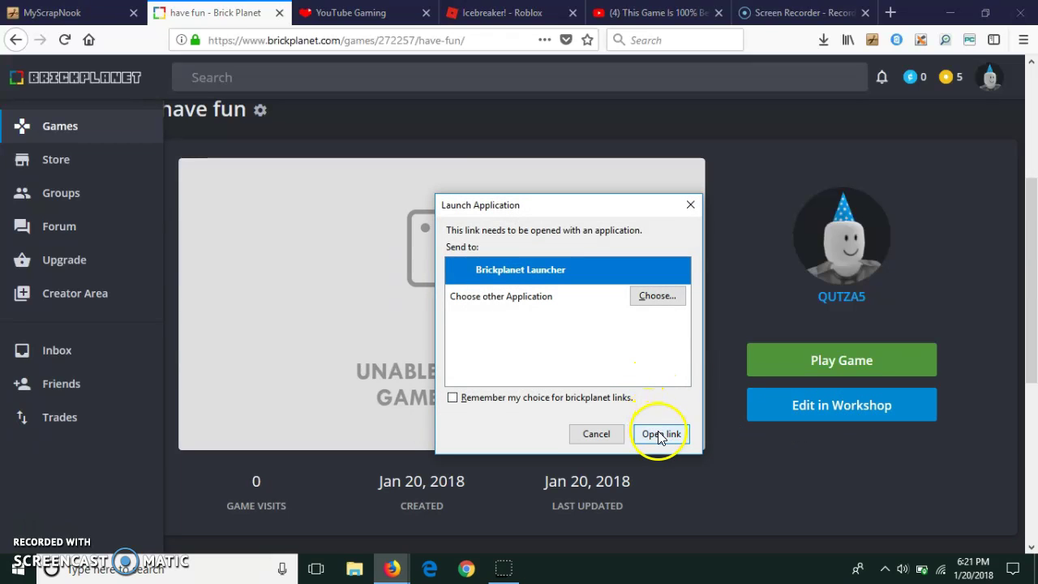
pyautogui.click(659, 436)
pyautogui.click(658, 434)
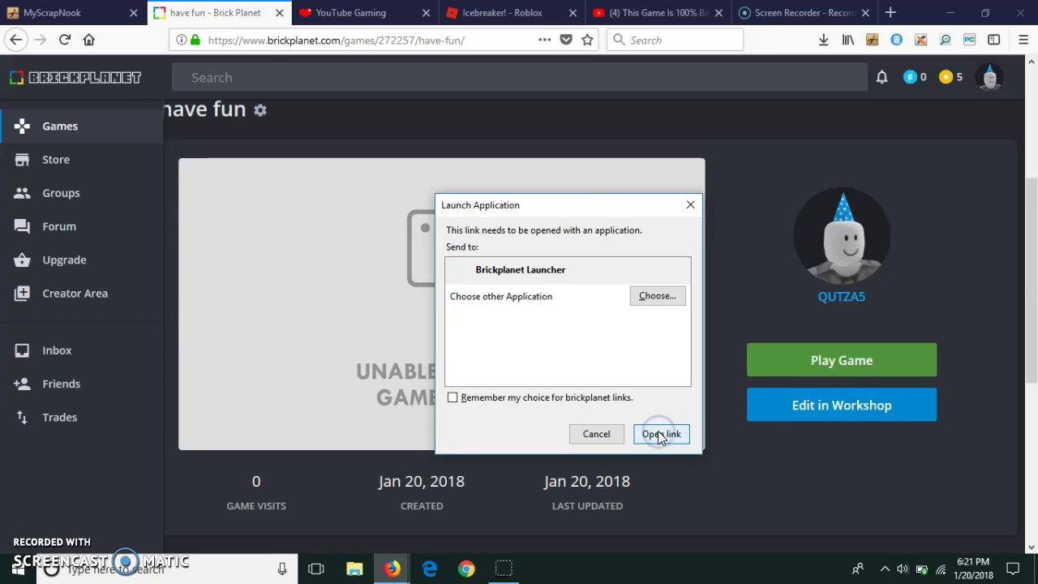
pyautogui.doubleClick(617, 279)
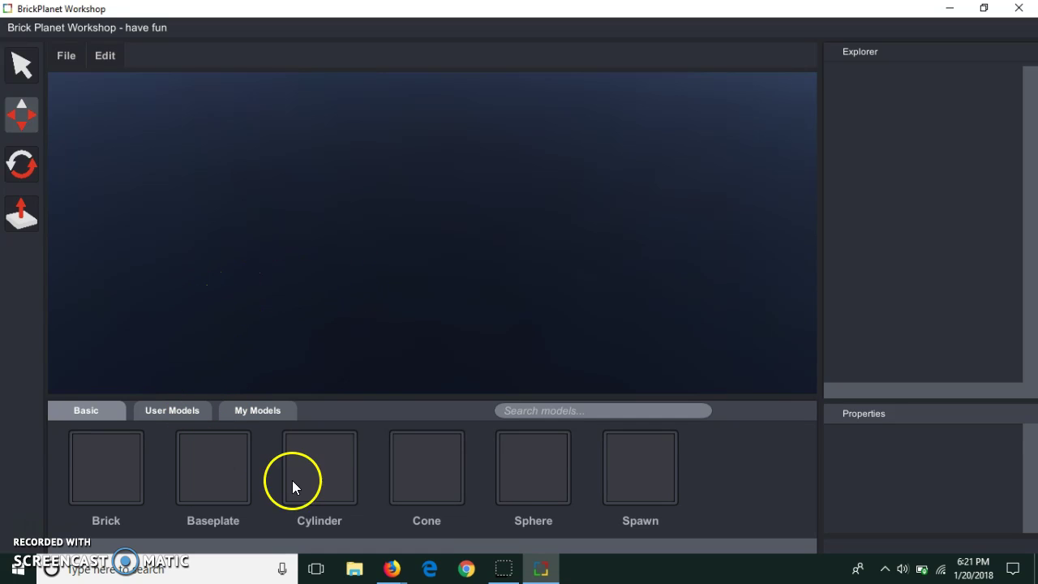
# Step: Enter "floor" as the search text for the Workshop's models
pyautogui.click(564, 411)
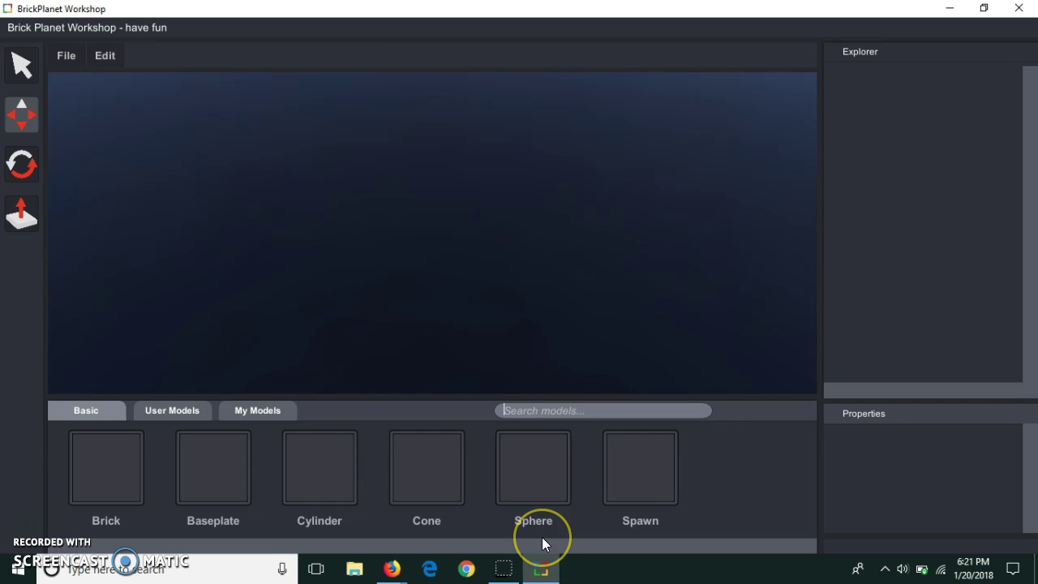
pyautogui.write('floor')
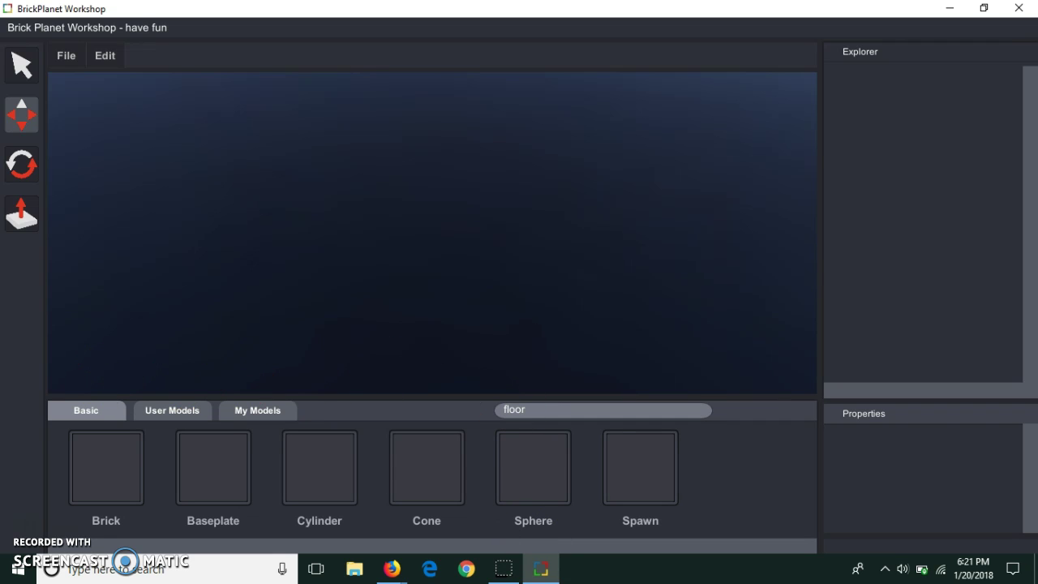
# Step: With the resize tool active, place a Spawn near the centre of the scene and two Bricks close beside it
pyautogui.click(19, 210)
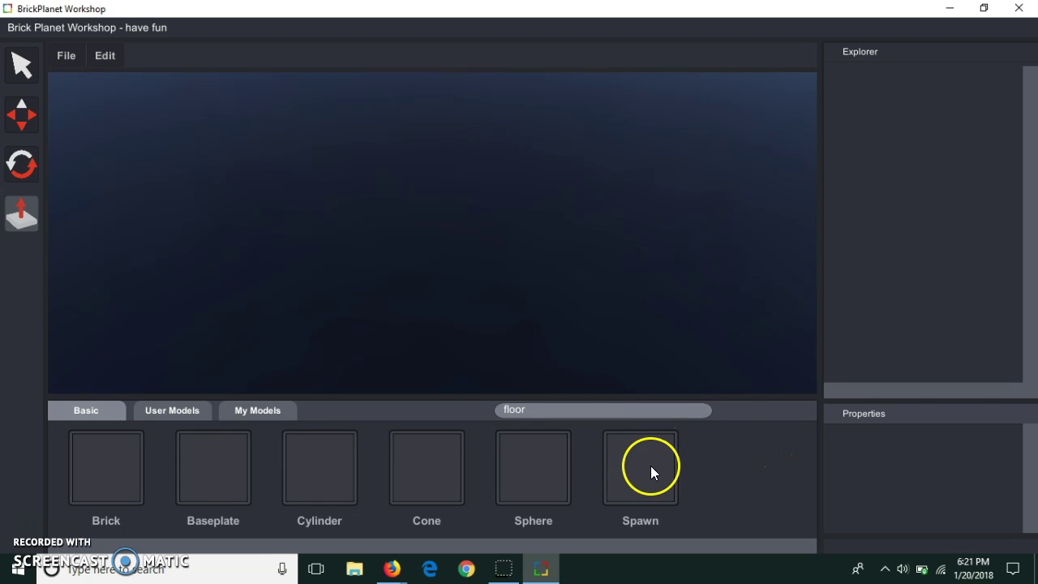
pyautogui.moveTo(651, 487); pyautogui.dragTo(440, 256)
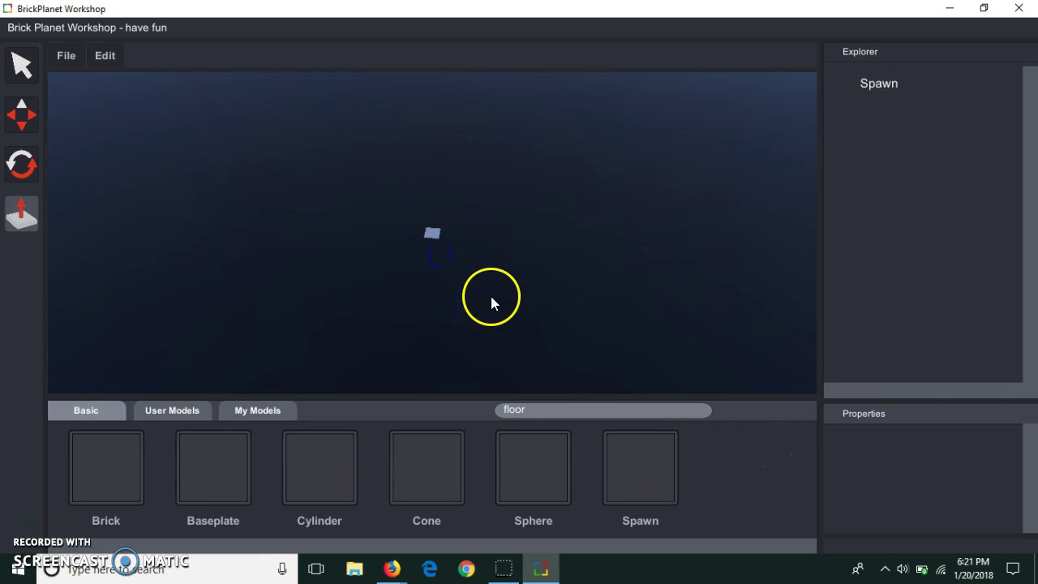
pyautogui.moveTo(134, 481); pyautogui.dragTo(162, 432)
pyautogui.moveTo(292, 268); pyautogui.dragTo(407, 231)
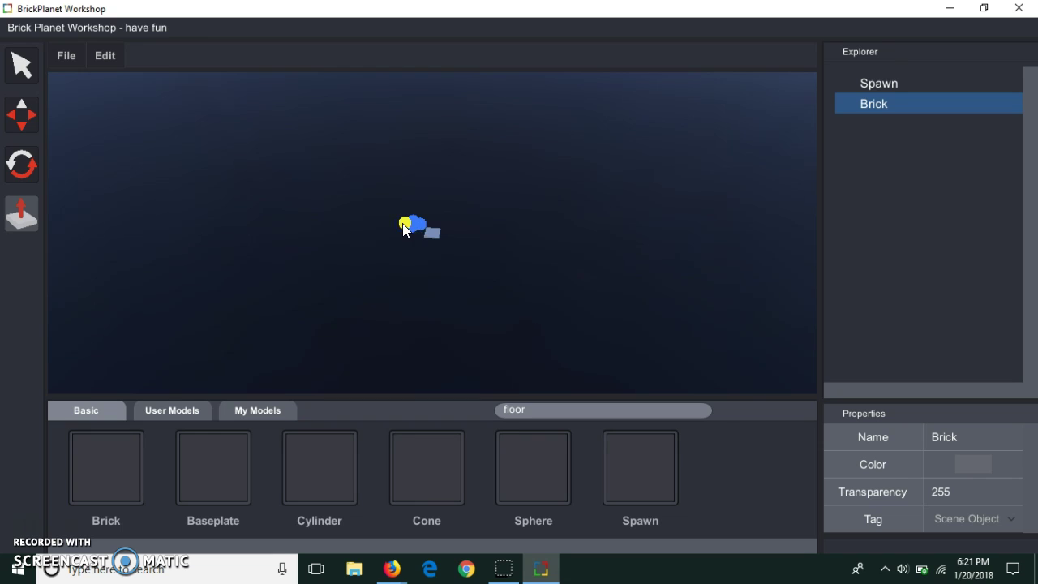
pyautogui.click(436, 297)
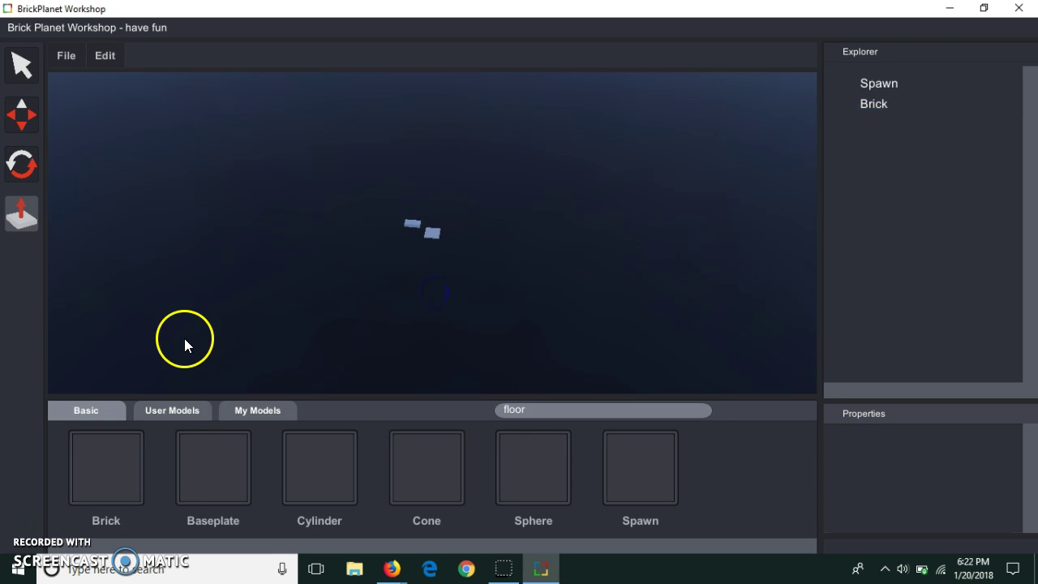
pyautogui.moveTo(97, 499); pyautogui.dragTo(416, 230)
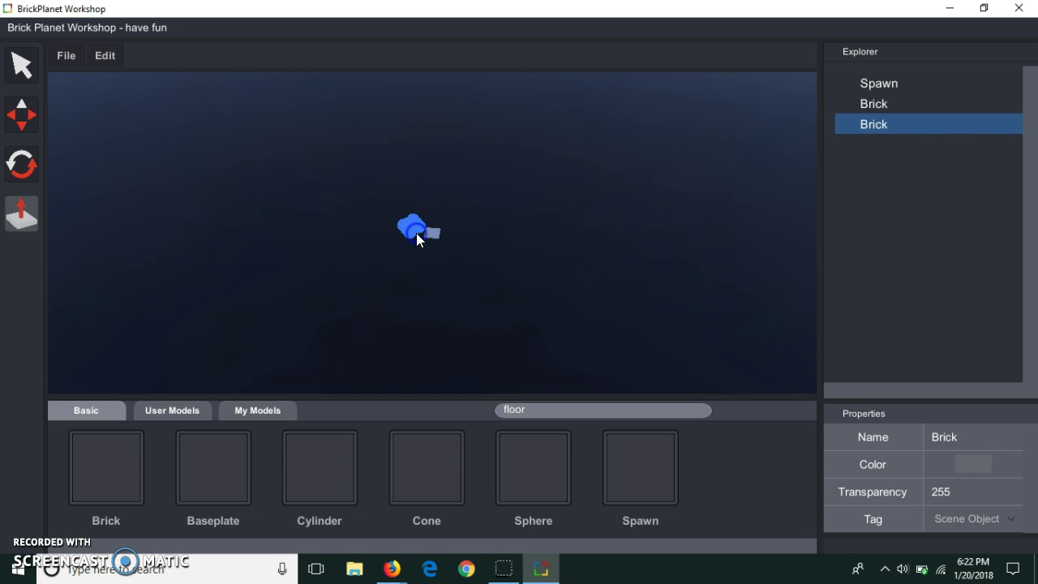
pyautogui.click(421, 256)
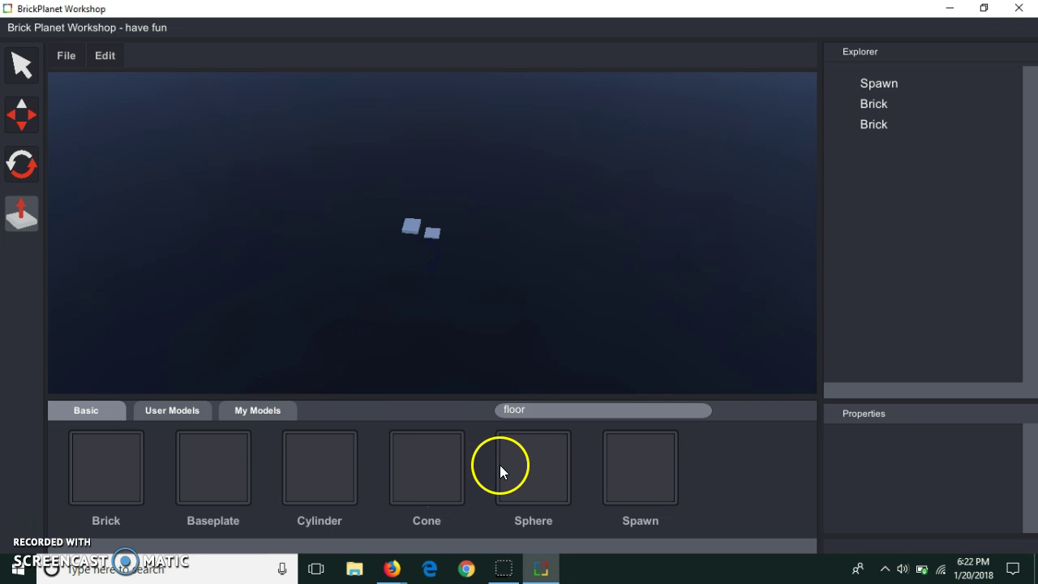
# Step: Add a Baseplate to the scene beneath the Spawn and the Bricks
pyautogui.moveTo(223, 464); pyautogui.dragTo(426, 251)
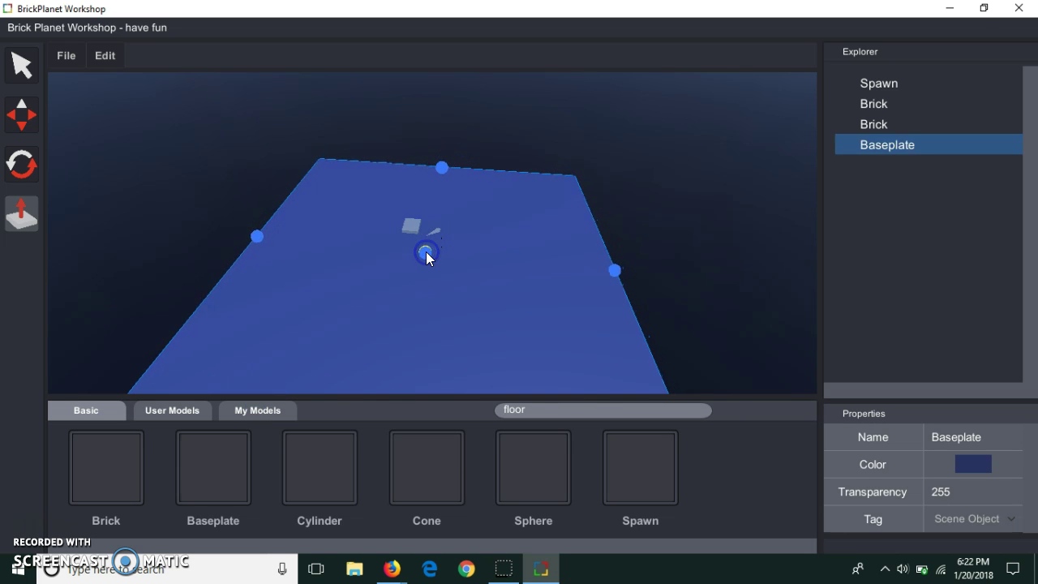
pyautogui.click(667, 199)
# Step: Enlarge the Baseplate by stretching its far edge and its right edge outward
pyautogui.click(477, 247)
pyautogui.moveTo(441, 167); pyautogui.dragTo(439, 128)
pyautogui.click(633, 108)
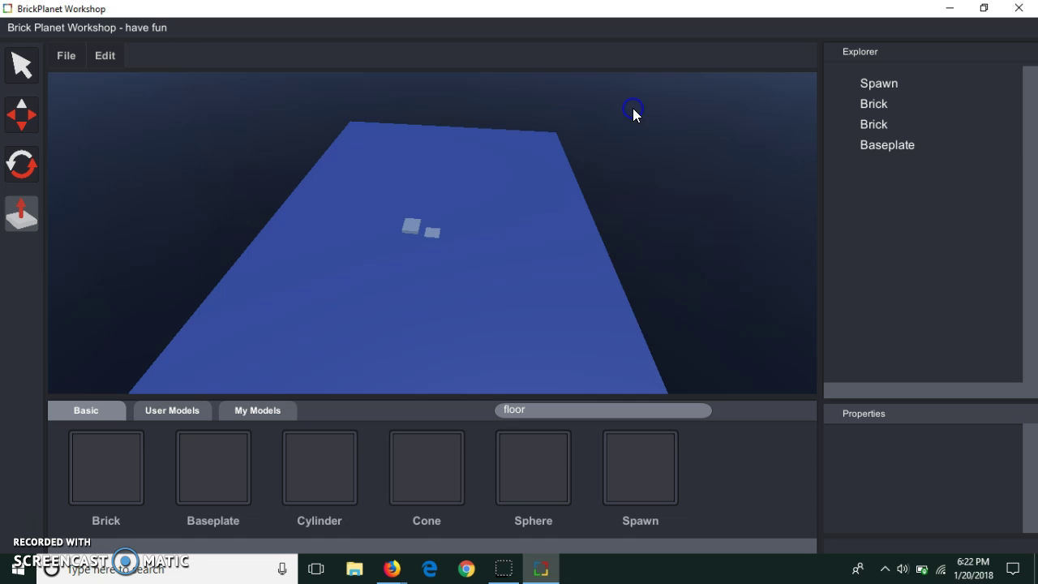
pyautogui.click(589, 255)
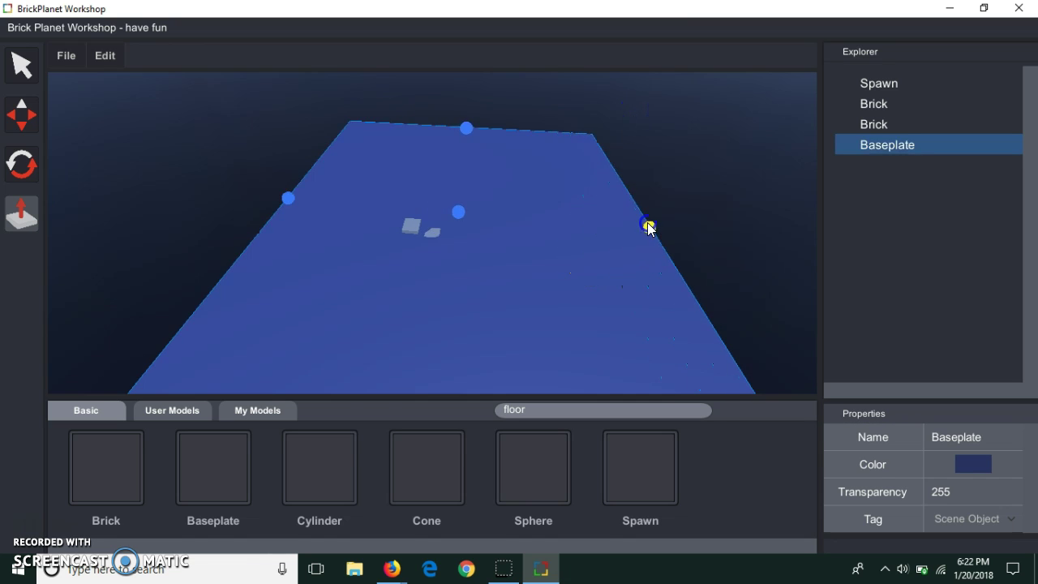
# Step: Stretch the Baseplate's right edge slightly further outward and add a Cylinder on the plate, to the right of the Bricks
pyautogui.moveTo(650, 229); pyautogui.dragTo(662, 229)
pyautogui.click(678, 203)
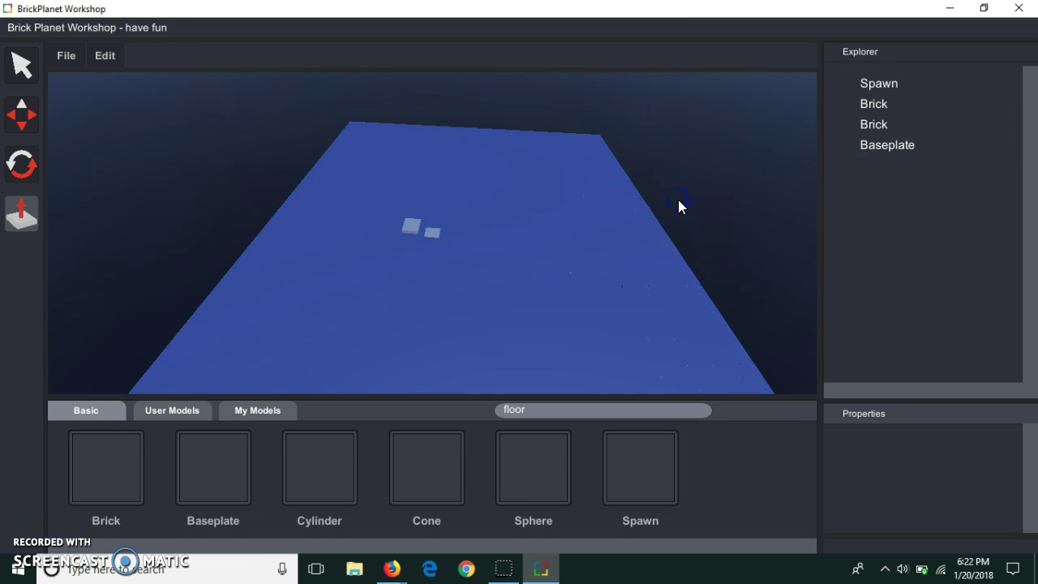
pyautogui.click(294, 479)
pyautogui.click(494, 251)
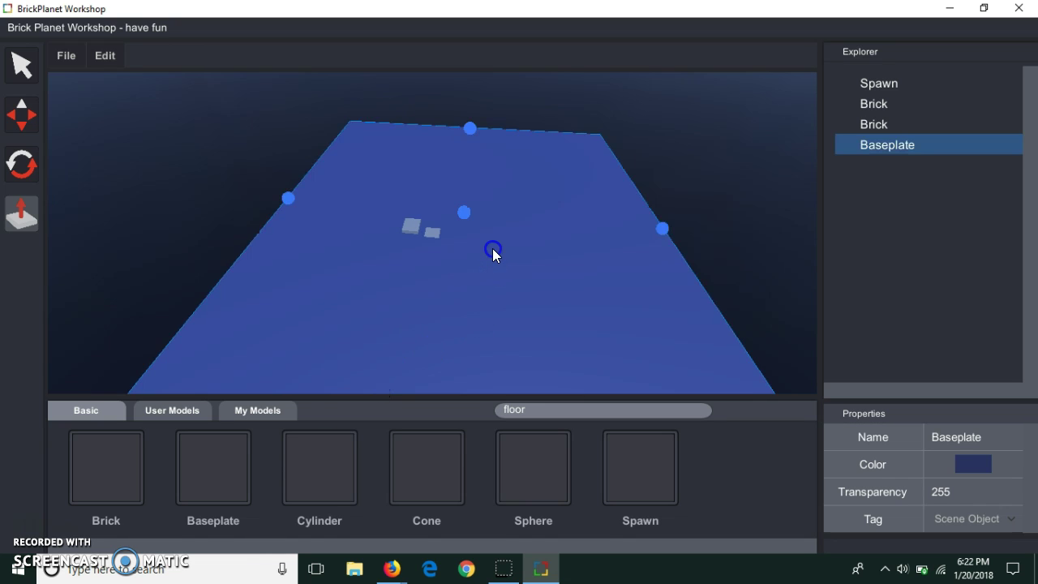
pyautogui.click(338, 478)
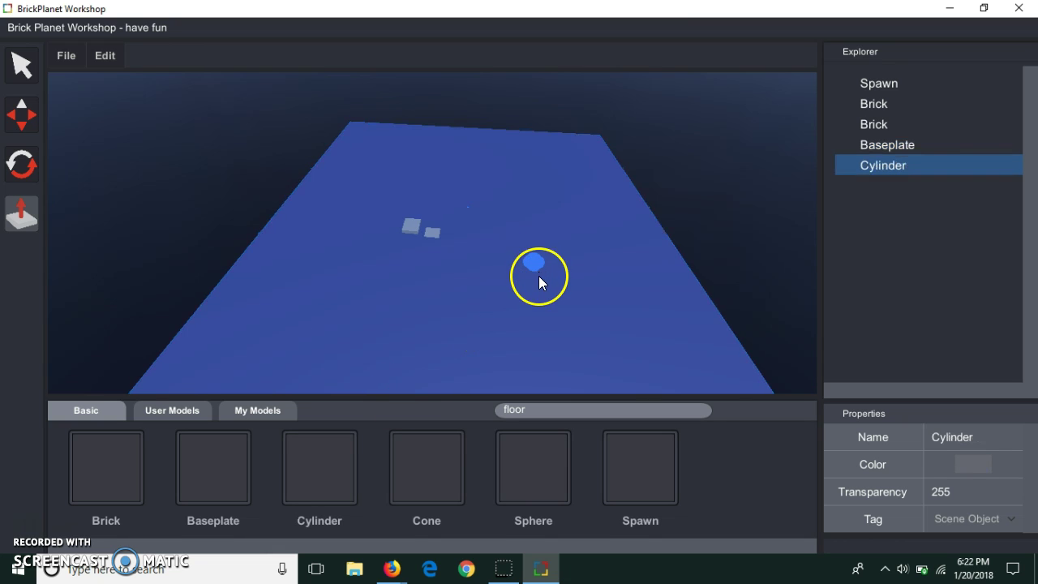
pyautogui.click(746, 227)
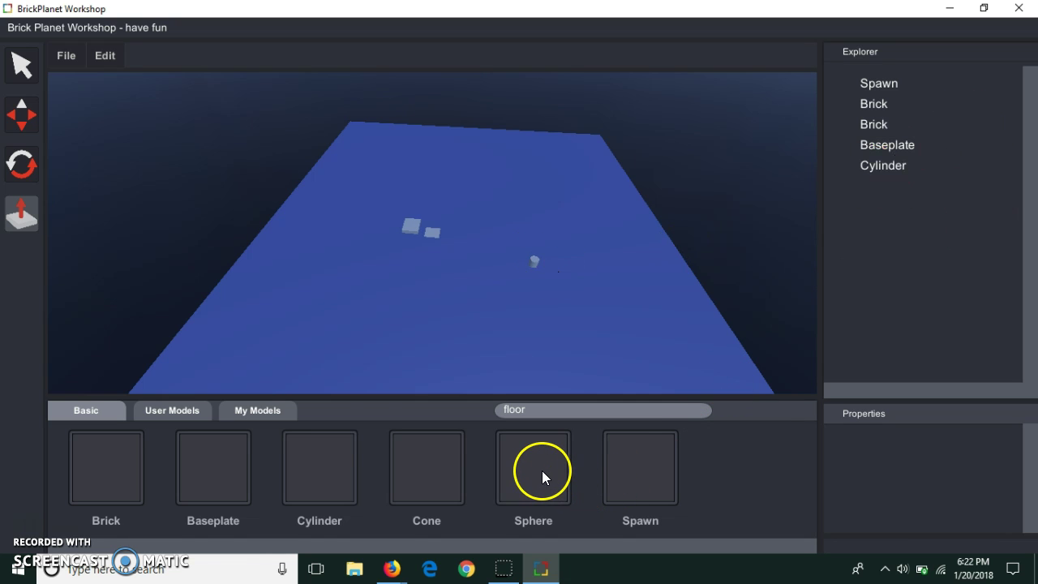
# Step: Add a Cone on the small Brick and set its color to bright red
pyautogui.click(449, 463)
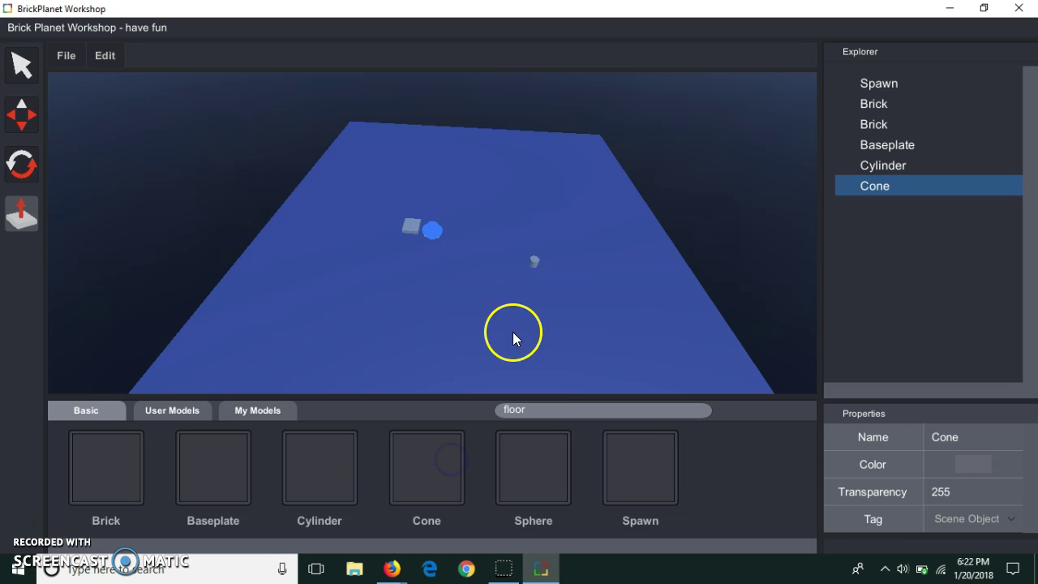
pyautogui.click(973, 464)
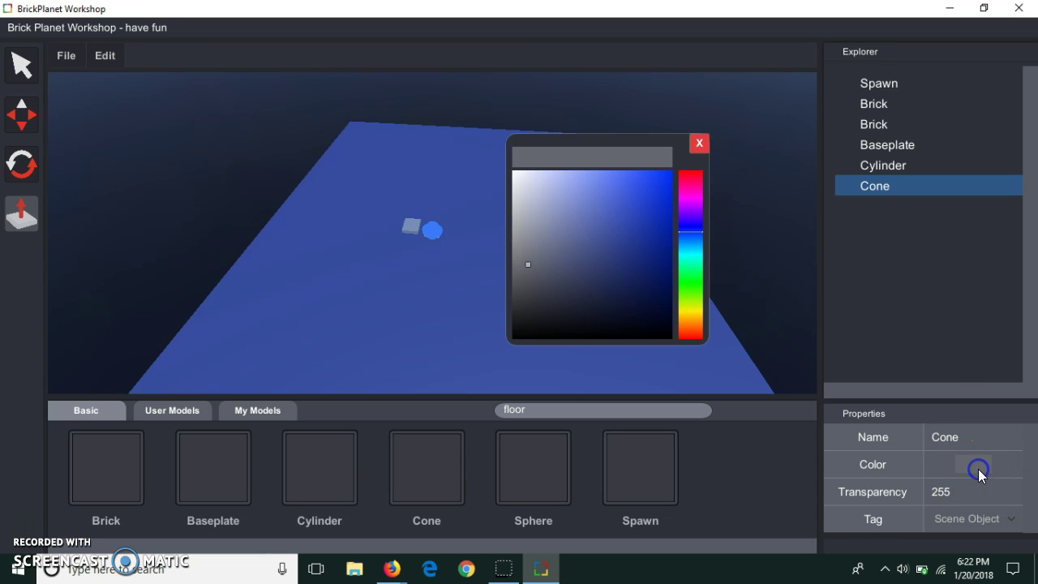
pyautogui.click(685, 322)
pyautogui.moveTo(640, 244)
pyautogui.mouseDown()
pyautogui.moveTo(648, 175)
pyautogui.moveTo(670, 180)
pyautogui.mouseUp()
pyautogui.click(685, 173)
pyautogui.click(646, 180)
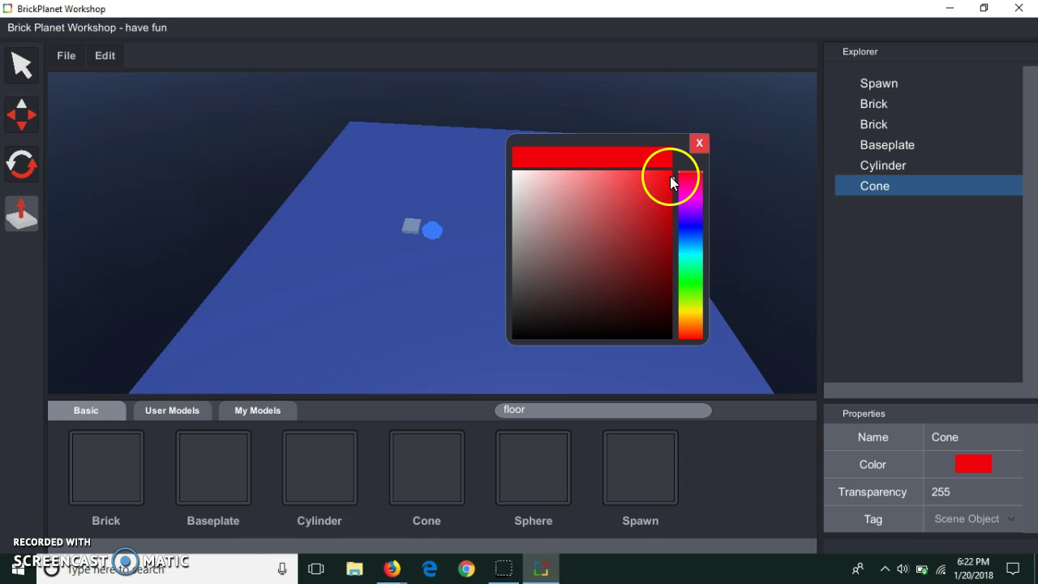
pyautogui.click(744, 177)
pyautogui.moveTo(699, 259); pyautogui.dragTo(616, 261)
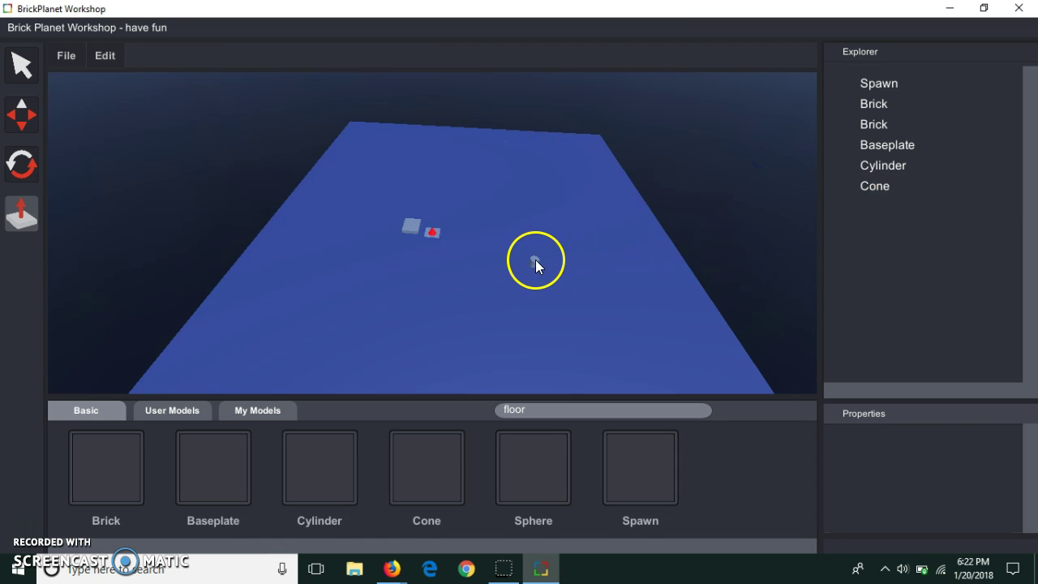
pyautogui.click(435, 236)
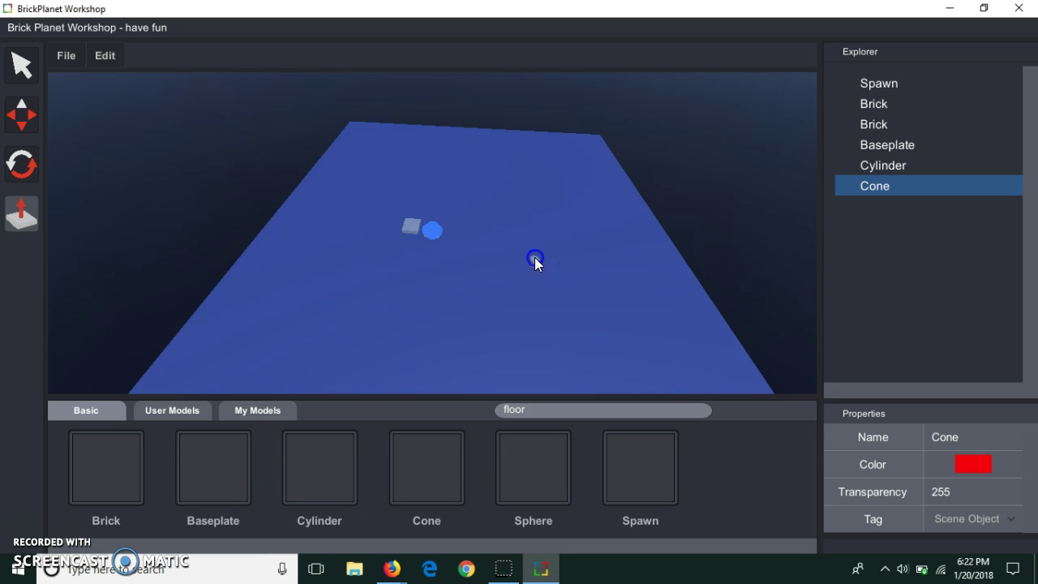
pyautogui.click(534, 259)
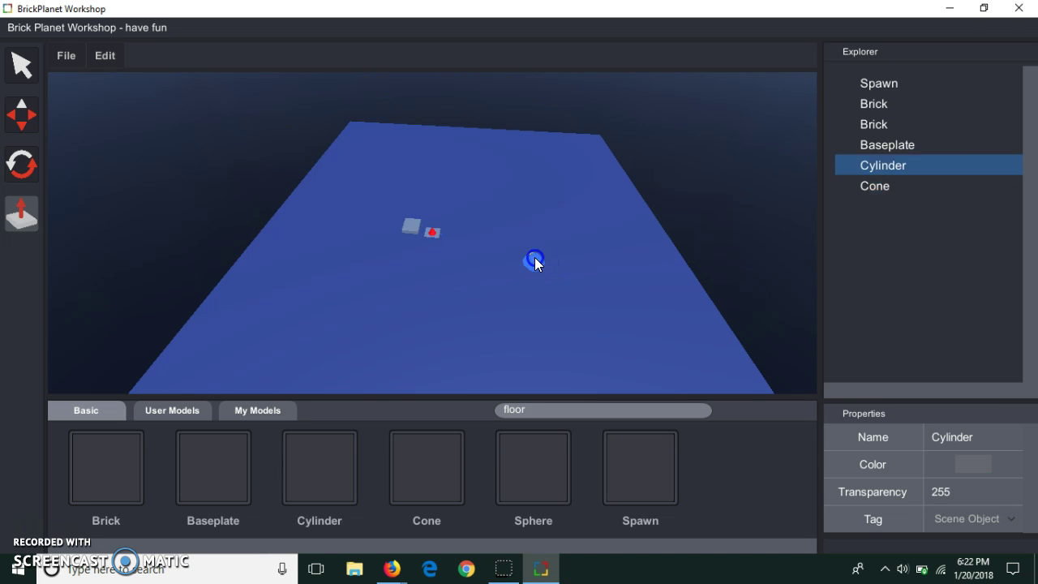
pyautogui.click(436, 233)
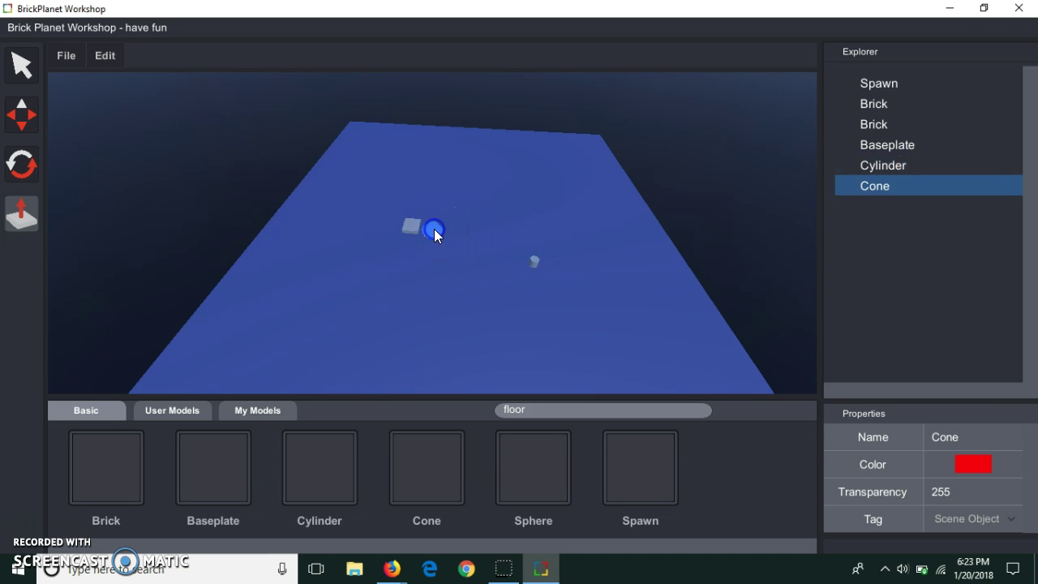
pyautogui.click(534, 259)
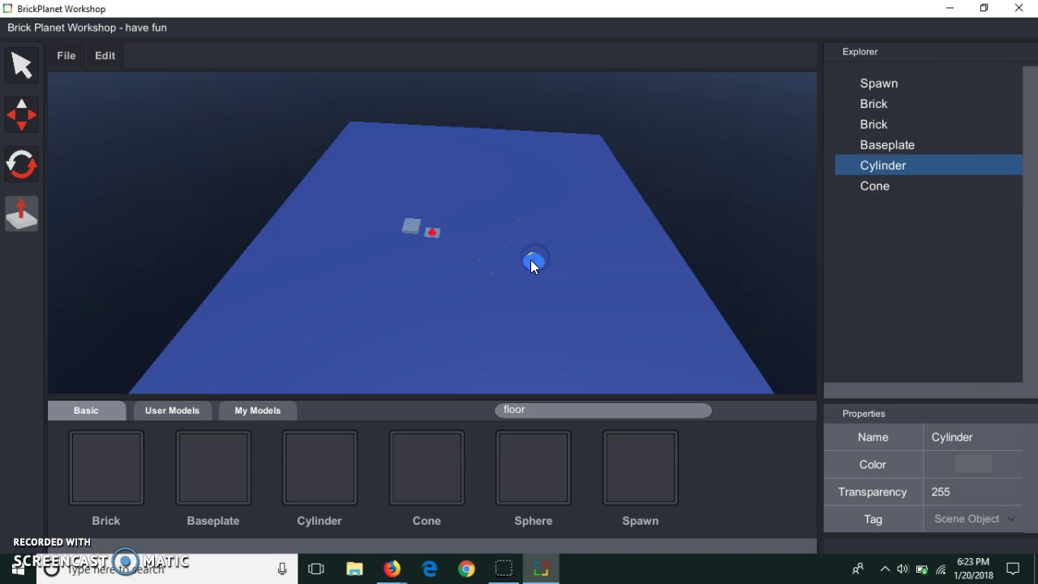
# Step: Move the Baseplate slightly along its blue axis with the move tool, leaving it deselected
pyautogui.click(440, 248)
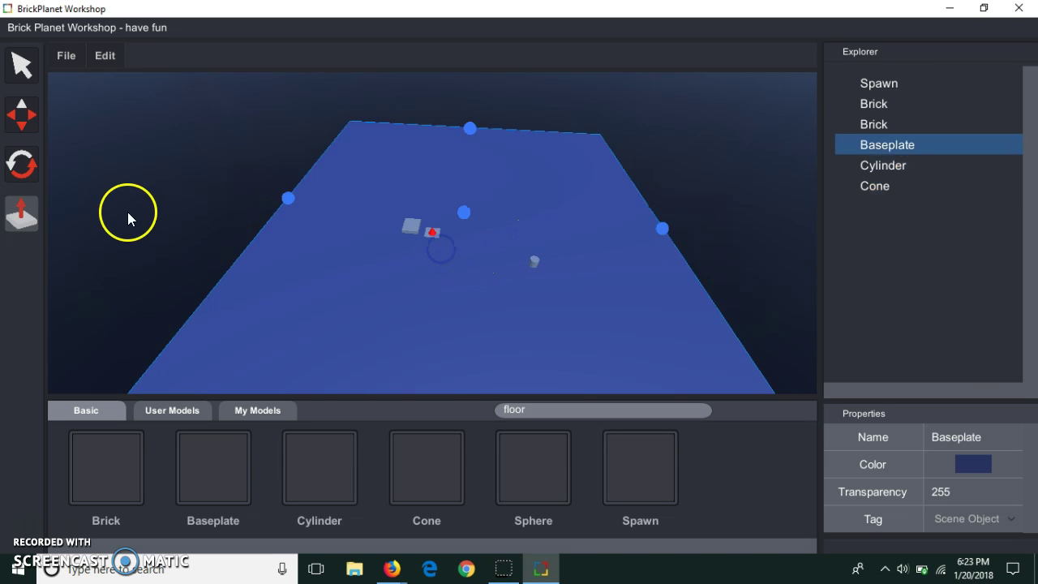
pyautogui.click(22, 113)
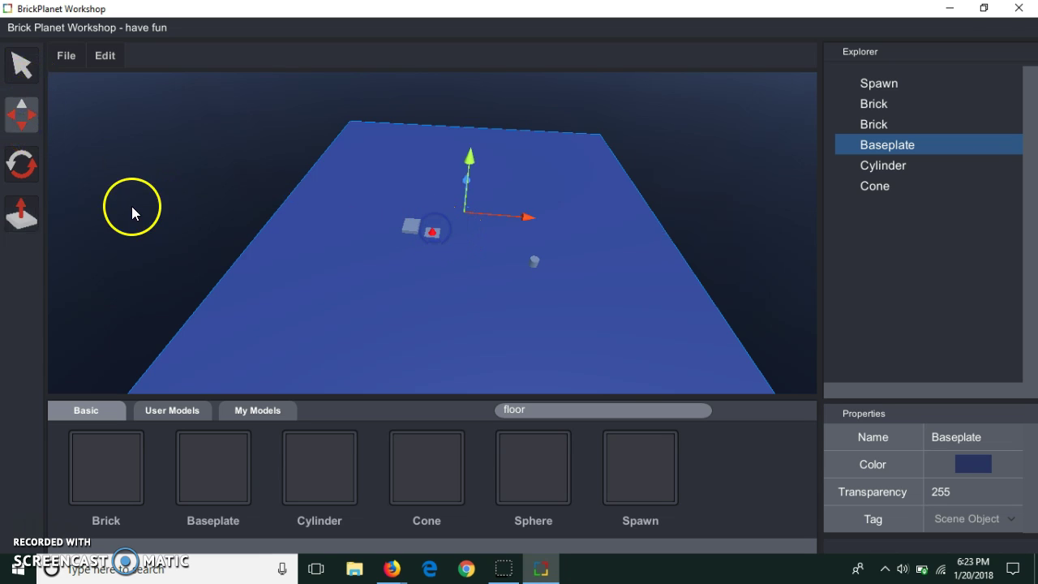
pyautogui.click(466, 178)
pyautogui.moveTo(467, 182); pyautogui.dragTo(447, 169)
pyautogui.click(228, 170)
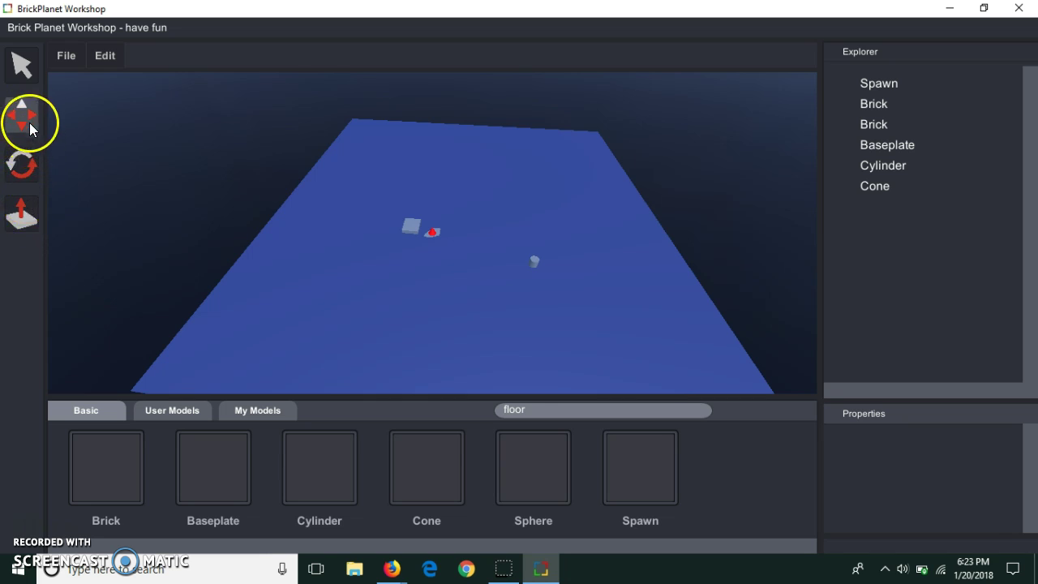
# Step: Add the Snowman user model and use the select tool to relocate it onto the Baseplate just beyond the Cylinder
pyautogui.click(32, 164)
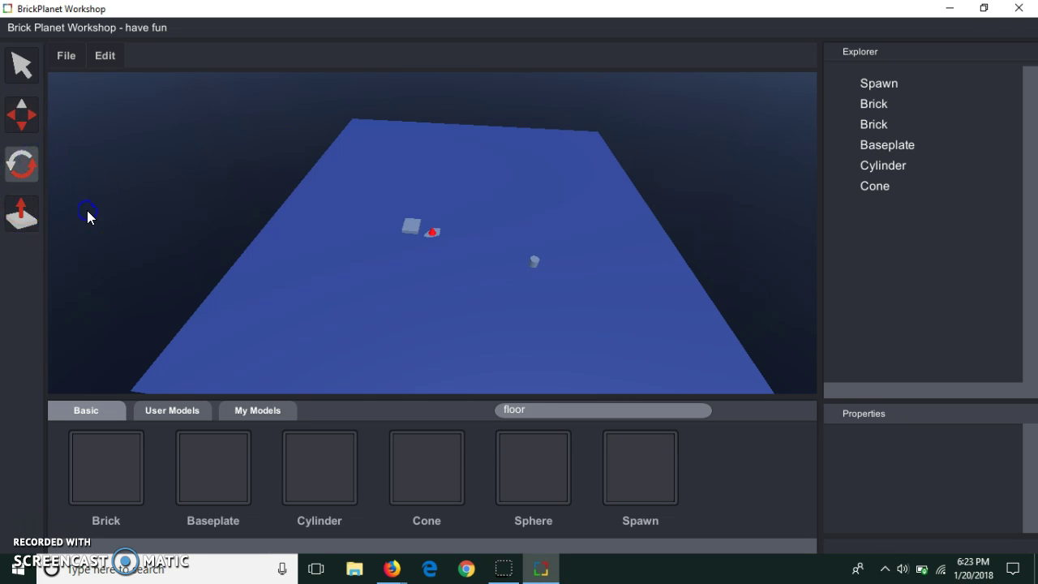
pyautogui.click(22, 65)
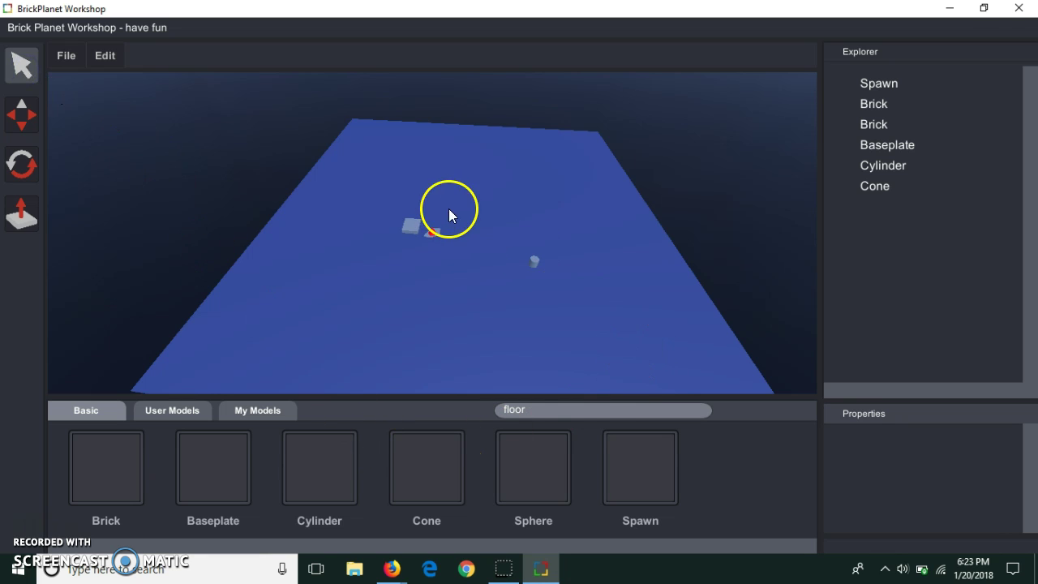
pyautogui.click(155, 411)
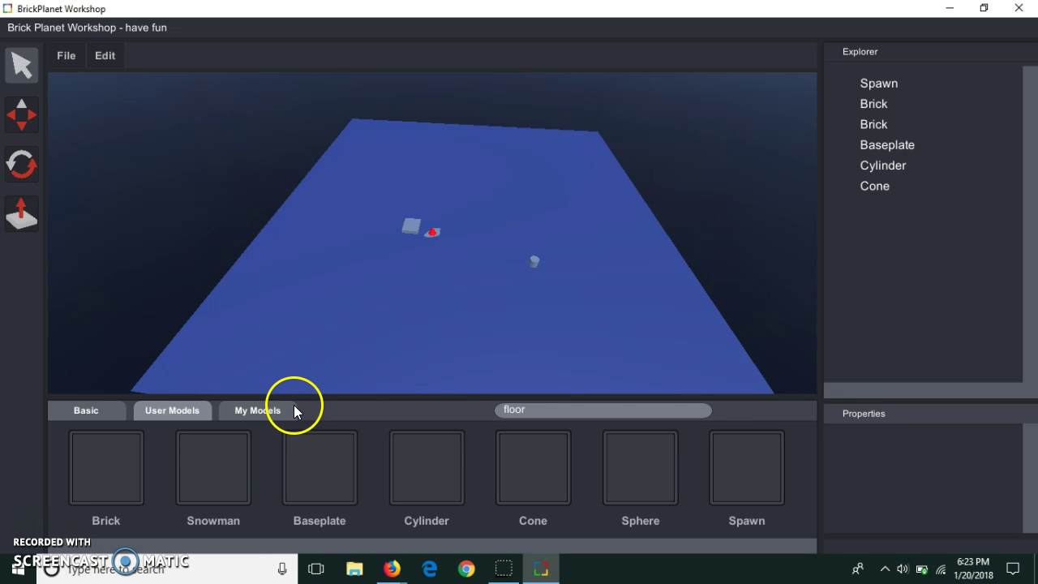
pyautogui.click(212, 455)
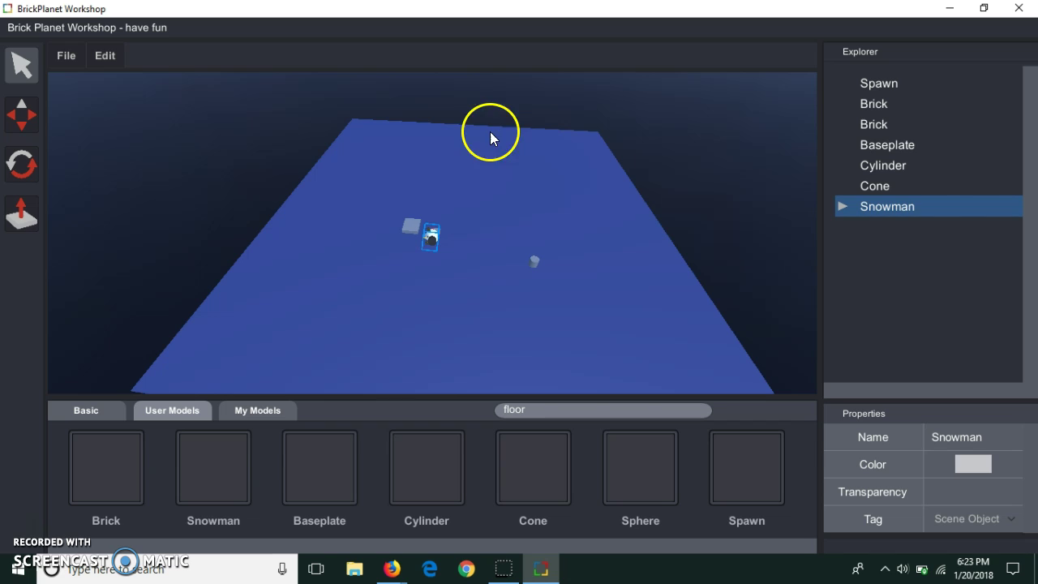
pyautogui.click(476, 179)
pyautogui.click(431, 238)
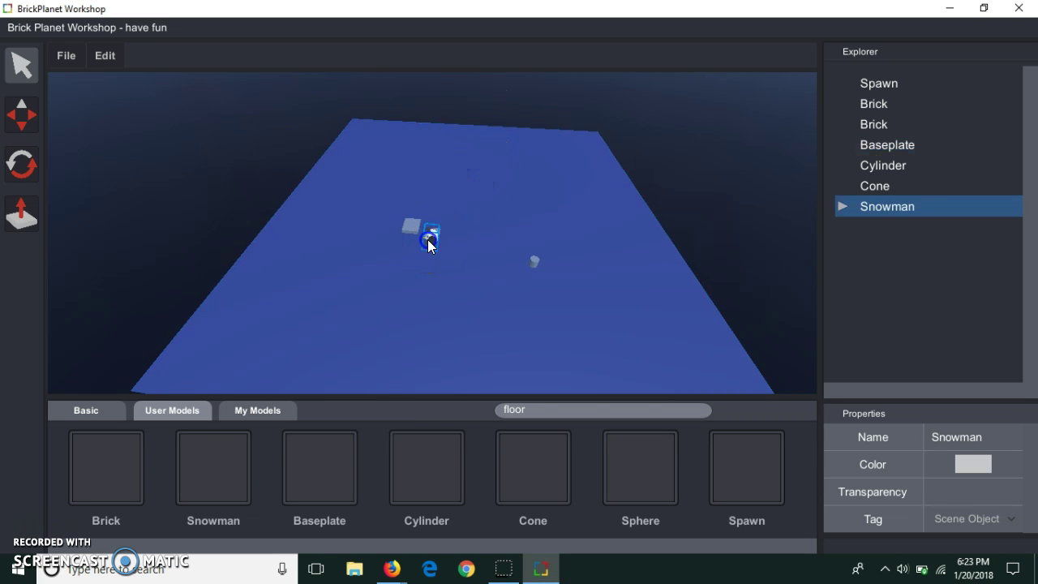
pyautogui.moveTo(450, 261); pyautogui.dragTo(525, 213)
pyautogui.click(525, 213)
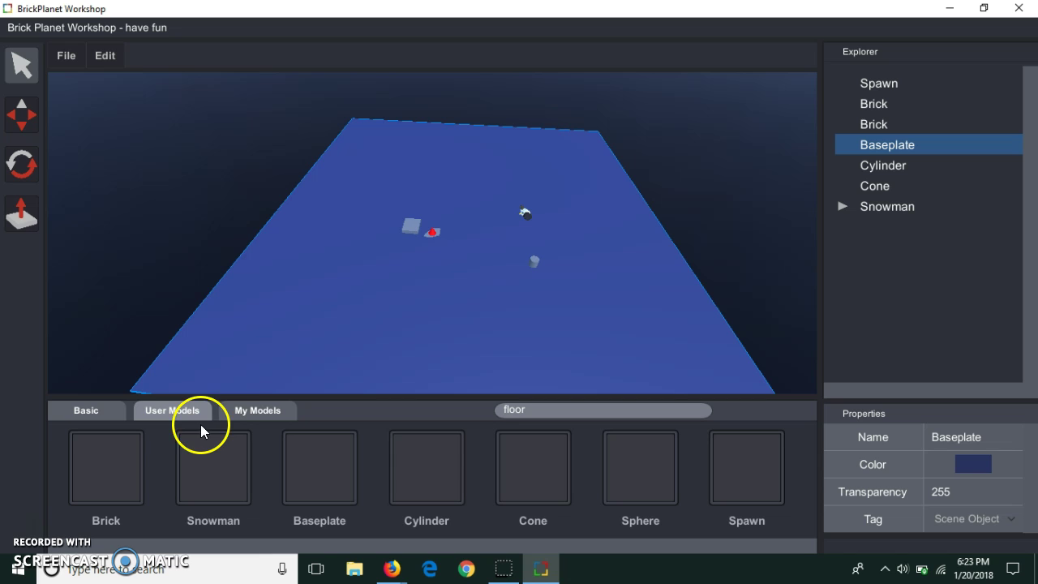
# Step: Check the My Models collection, return to the Basic models and activate the resize tool with nothing selected
pyautogui.click(237, 412)
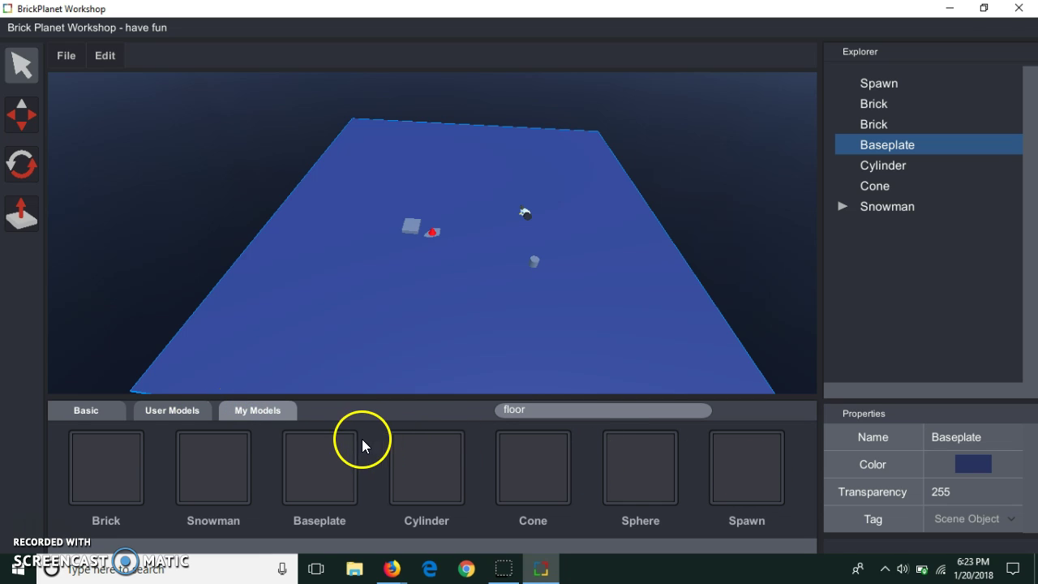
pyautogui.click(102, 413)
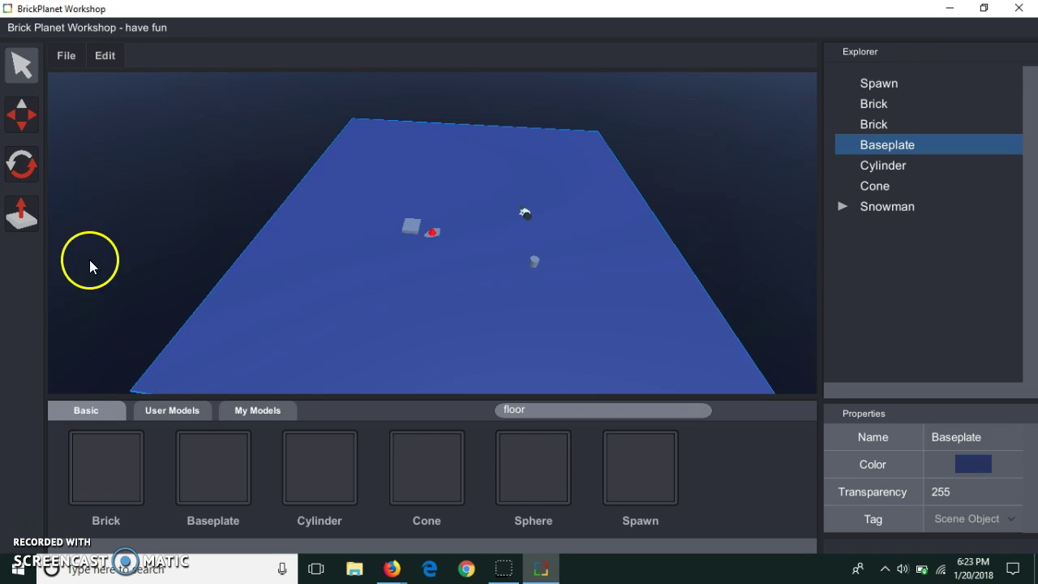
pyautogui.click(17, 233)
pyautogui.moveTo(267, 223); pyautogui.dragTo(243, 141)
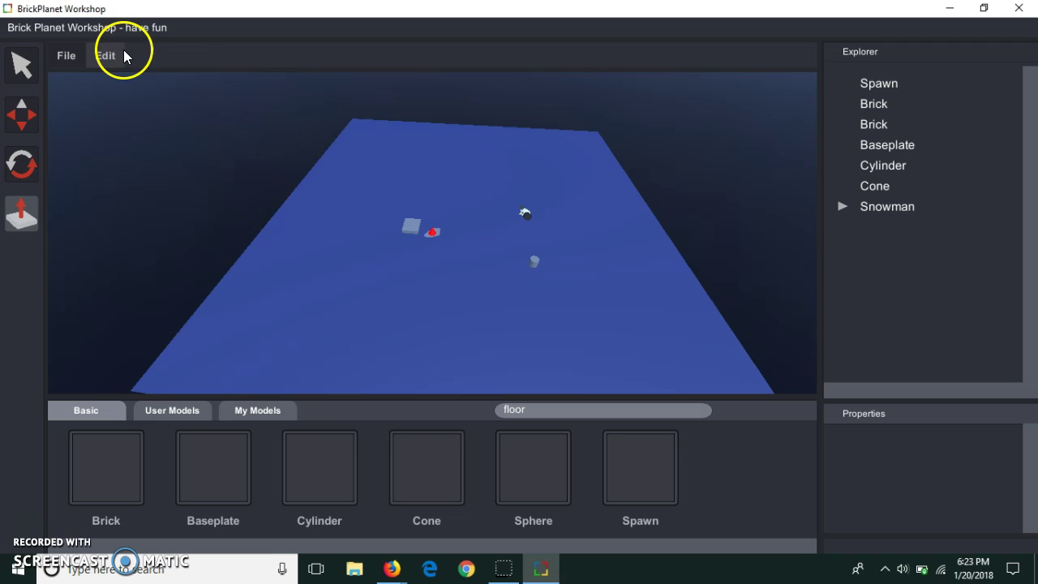
# Step: Save the place under a save name and publish it
pyautogui.click(65, 66)
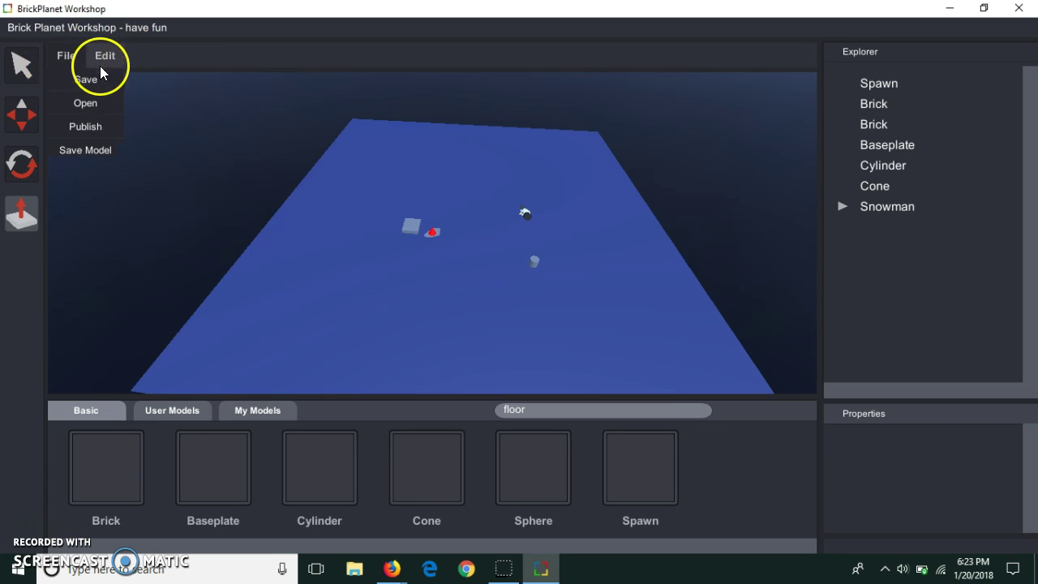
pyautogui.click(100, 79)
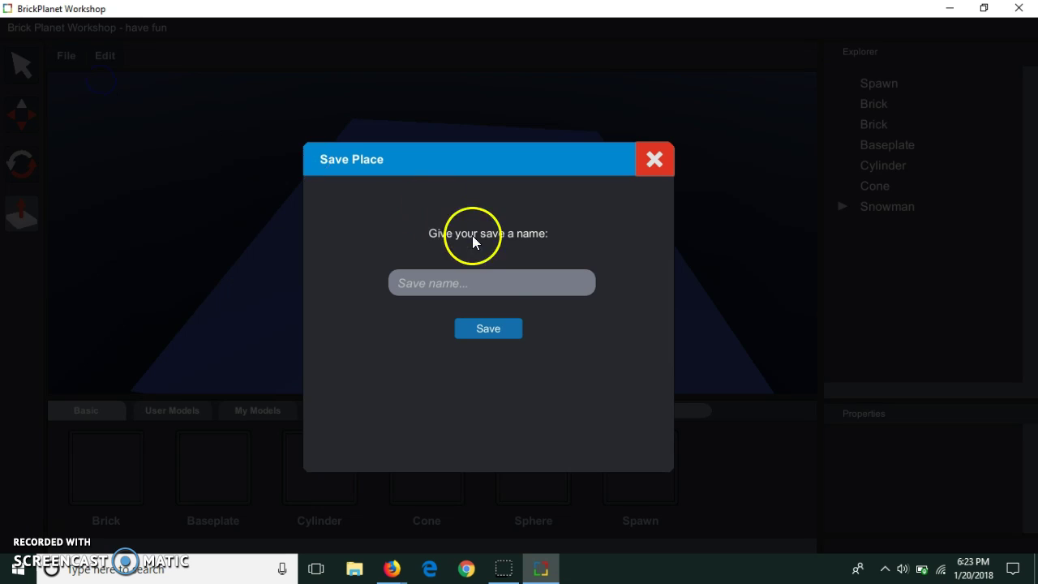
pyautogui.click(497, 281)
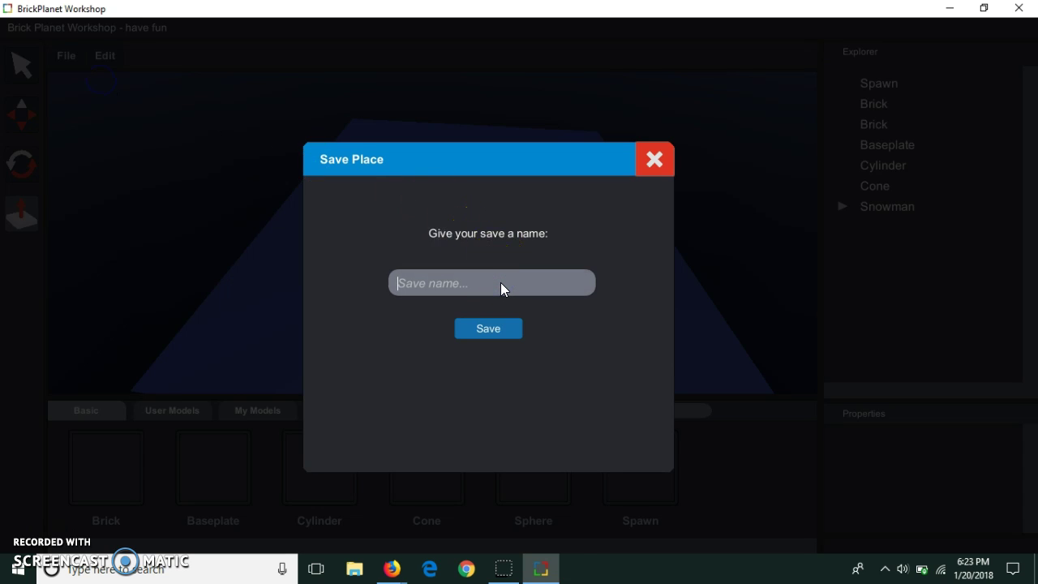
pyautogui.write('save name')
pyautogui.click(497, 330)
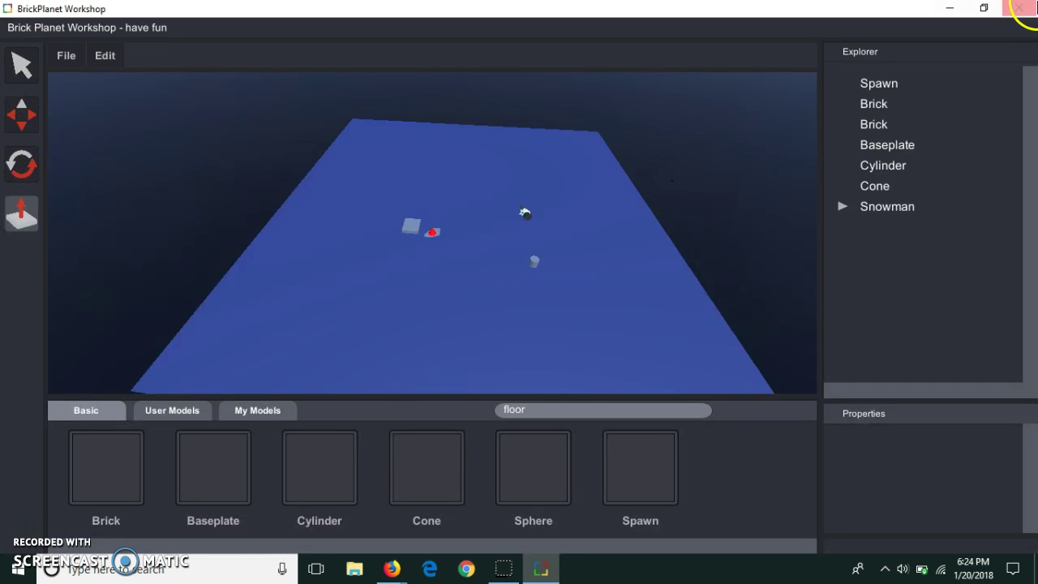
pyautogui.click(83, 62)
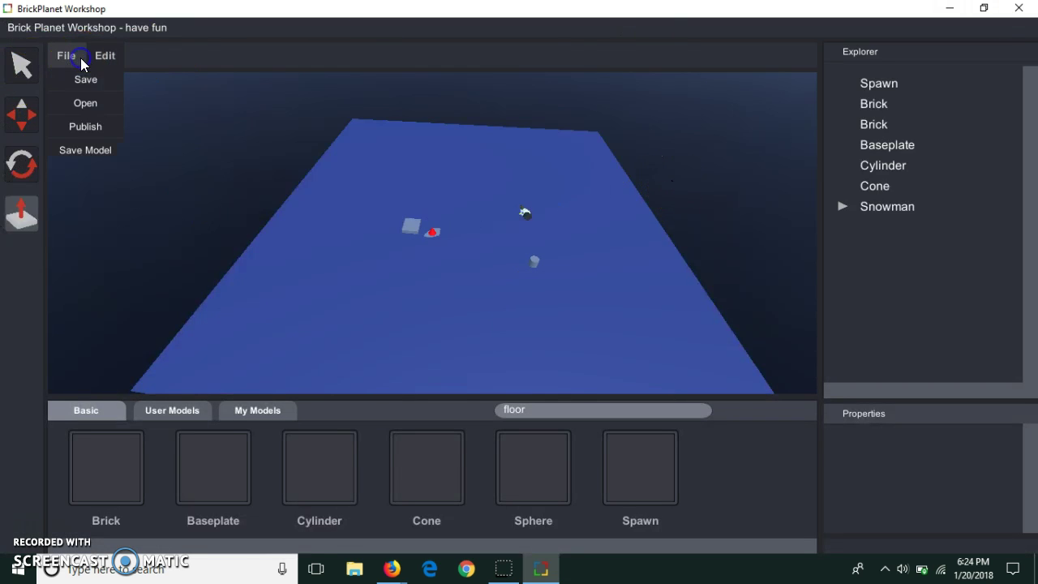
pyautogui.click(85, 127)
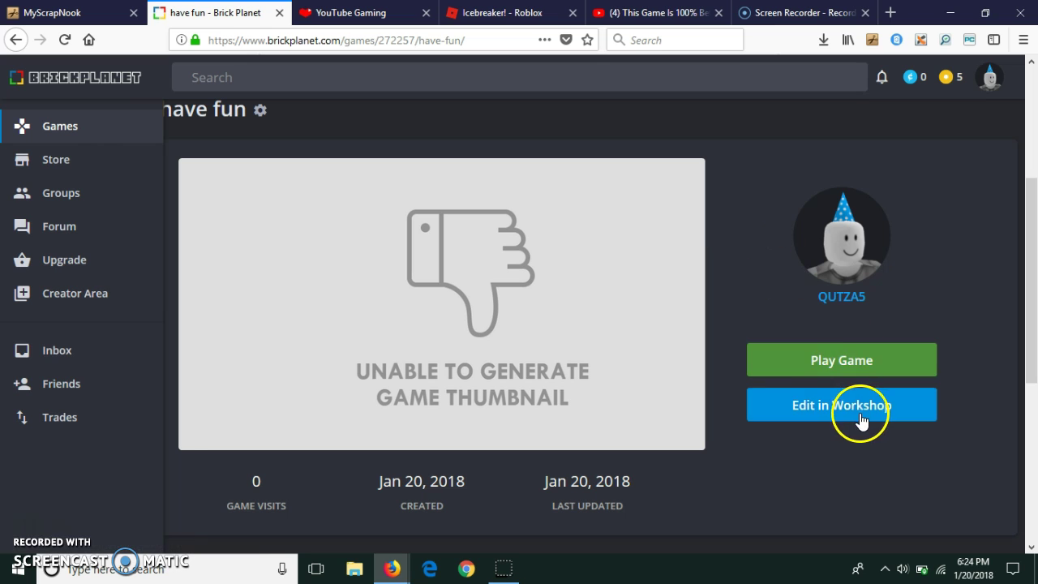
# Step: In Firefox, play the "have fun" game, opening its link with Brickplanet Launcher
pyautogui.click(825, 365)
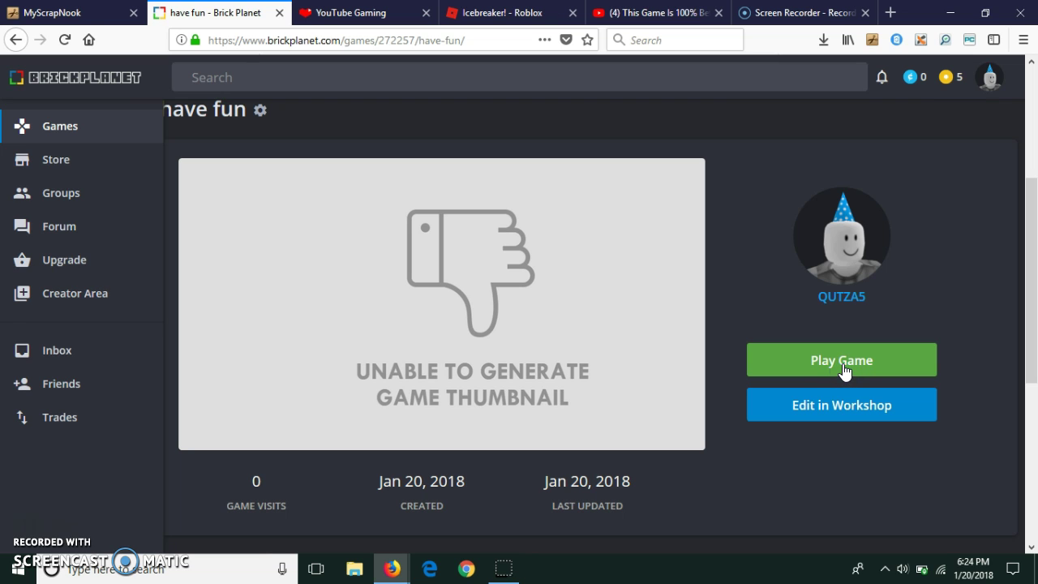
pyautogui.click(767, 370)
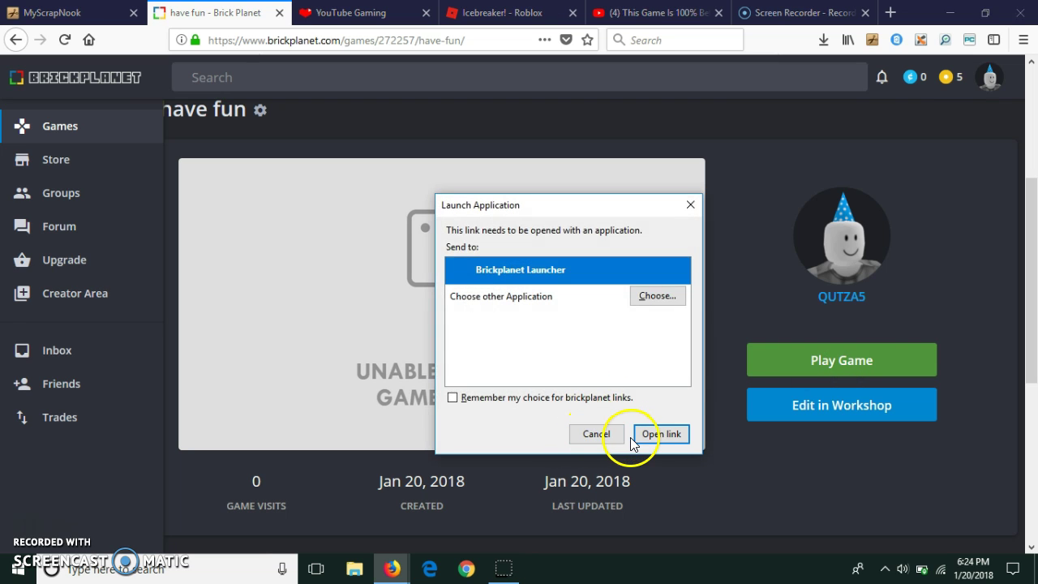
pyautogui.click(639, 436)
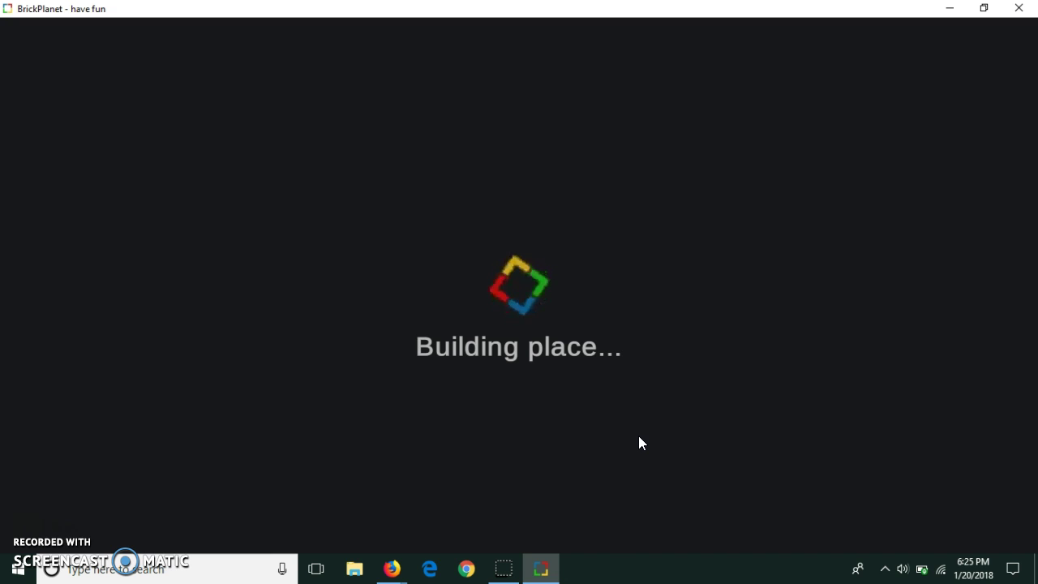
# Step: Switch from the loading game window back to the "have fun" page in Firefox
pyautogui.click(556, 573)
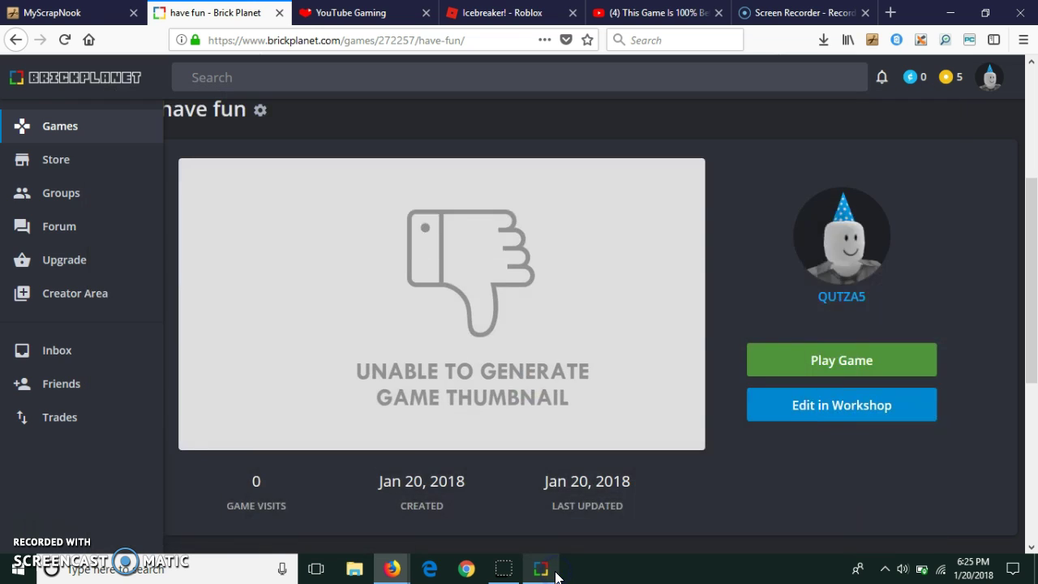
pyautogui.click(554, 572)
pyautogui.click(538, 353)
pyautogui.click(536, 568)
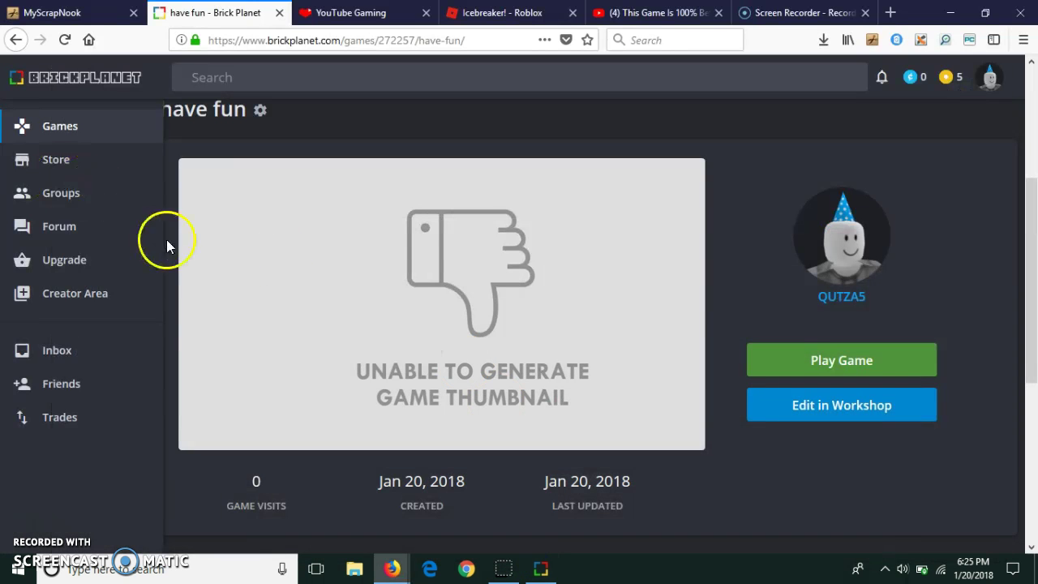
# Step: Open the Groups page and check the loading "have fun" game window before returning to Firefox
pyautogui.click(42, 193)
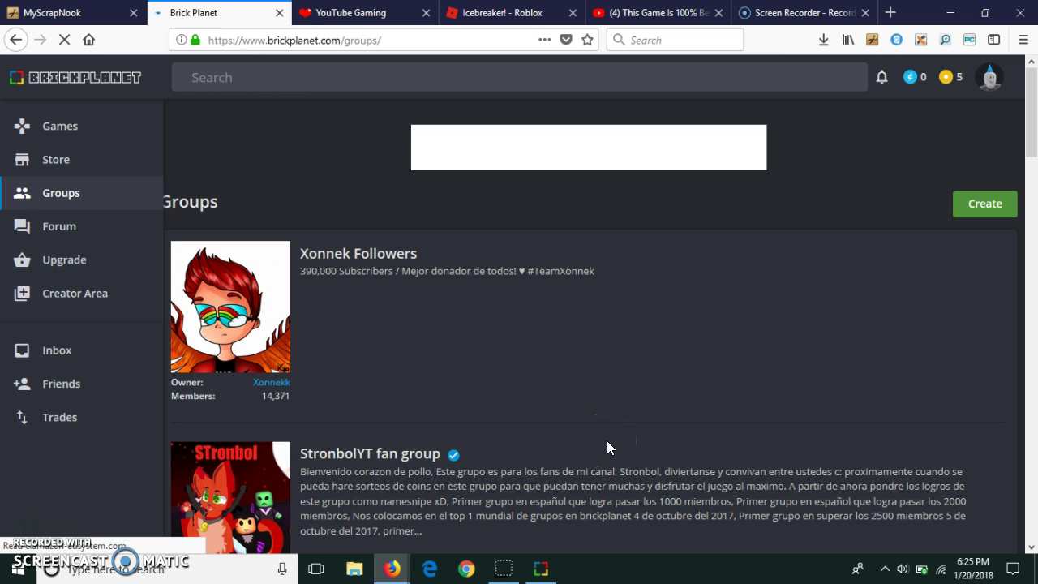
pyautogui.click(541, 572)
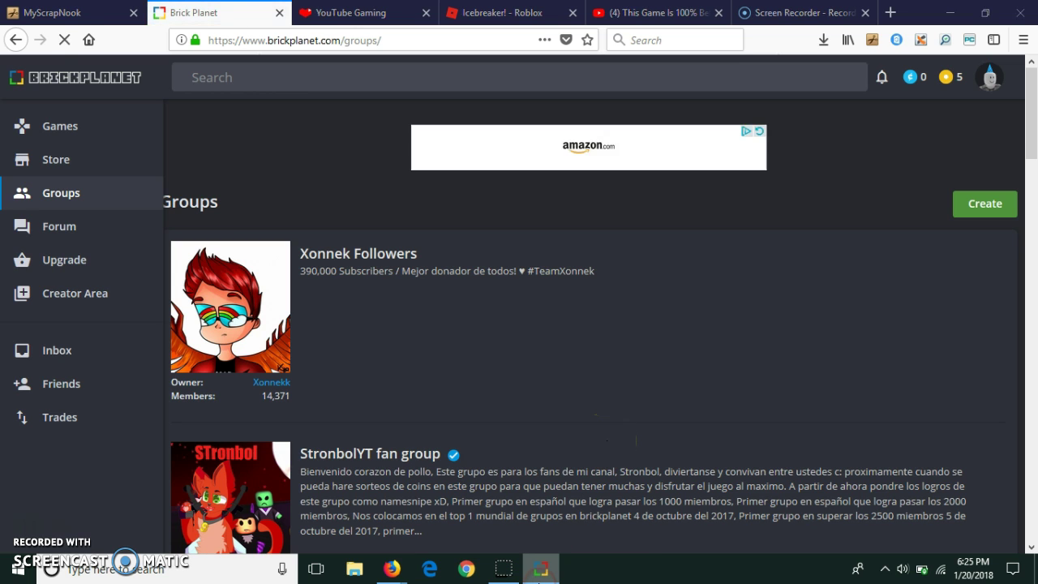
pyautogui.rightClick(540, 581)
pyautogui.click(540, 575)
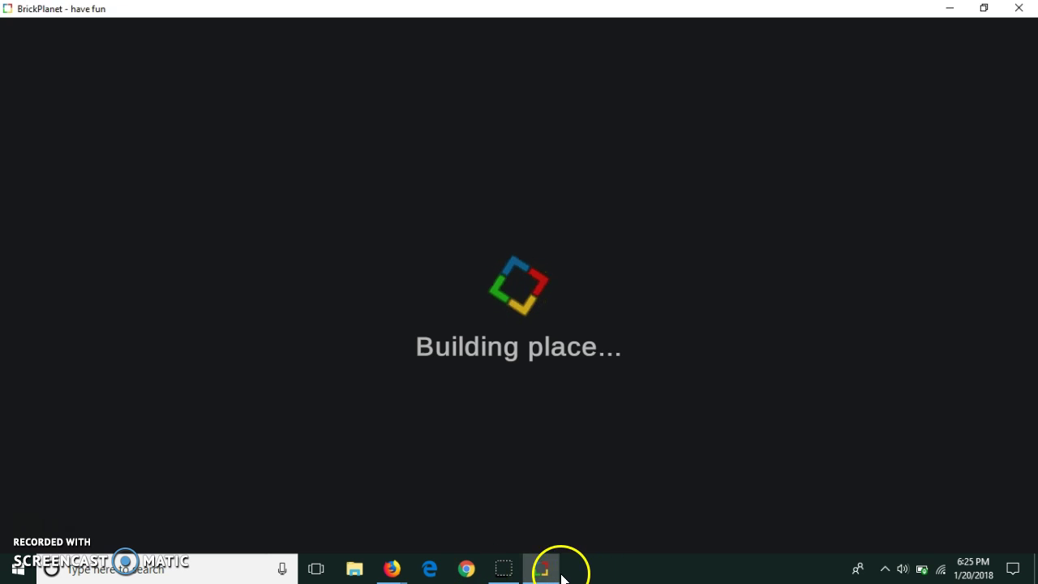
pyautogui.click(543, 576)
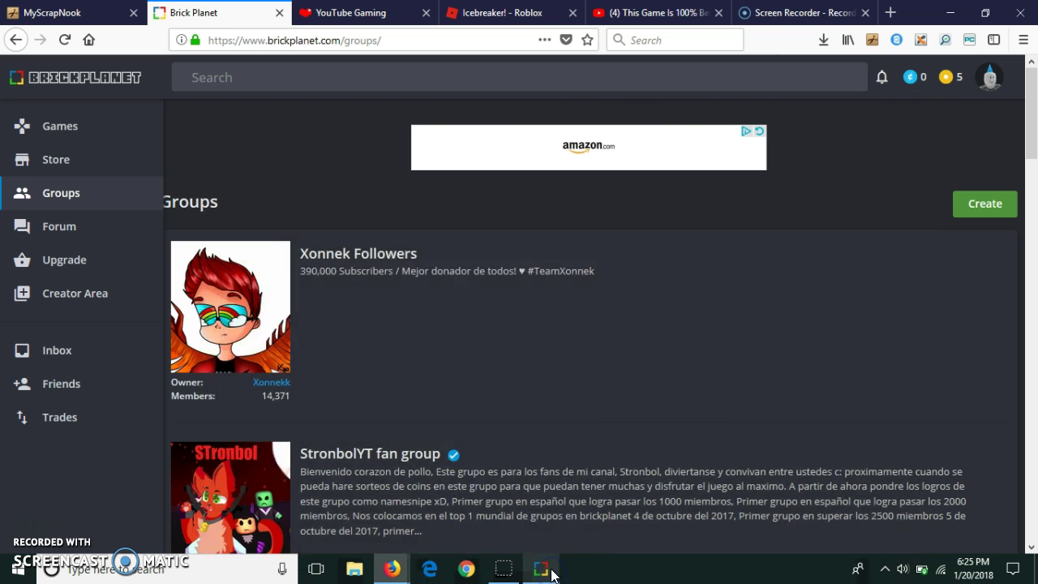
# Step: Browse the groups list, open the Collectors group and join it
pyautogui.scroll(-1, 1034, 154)
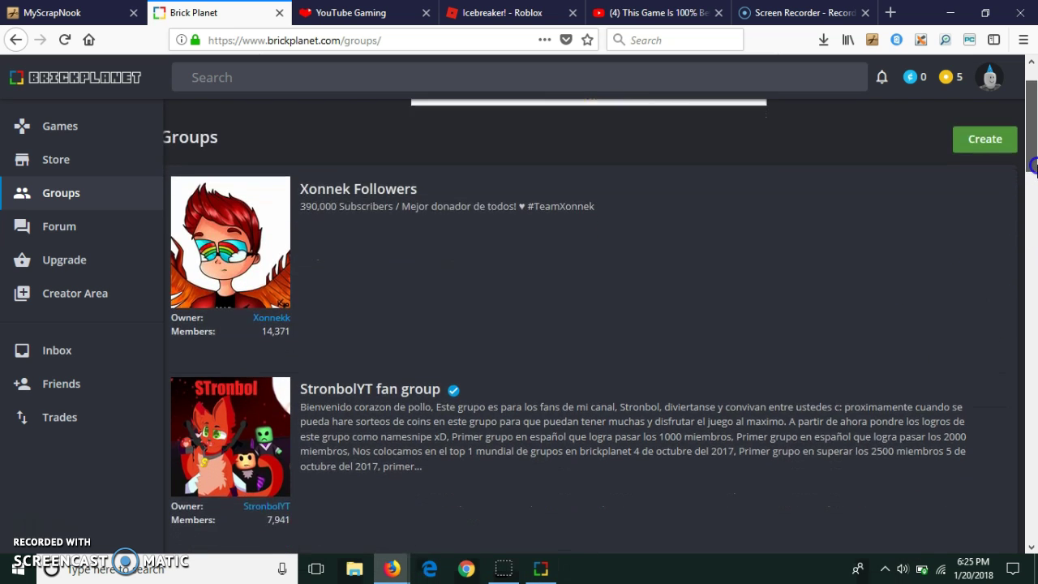
pyautogui.moveTo(1035, 167); pyautogui.dragTo(1033, 322)
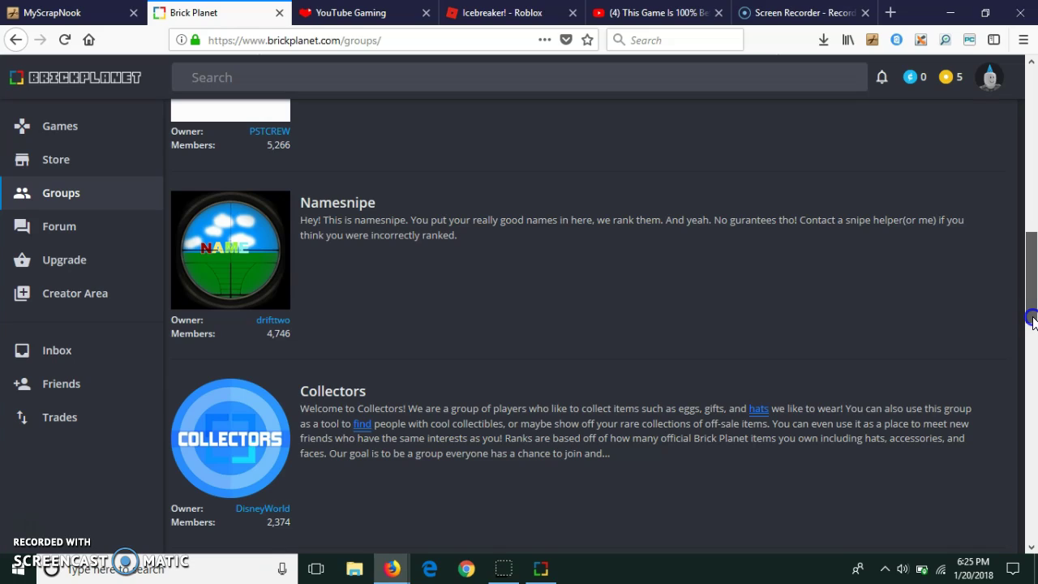
pyautogui.moveTo(1032, 322); pyautogui.dragTo(1033, 322)
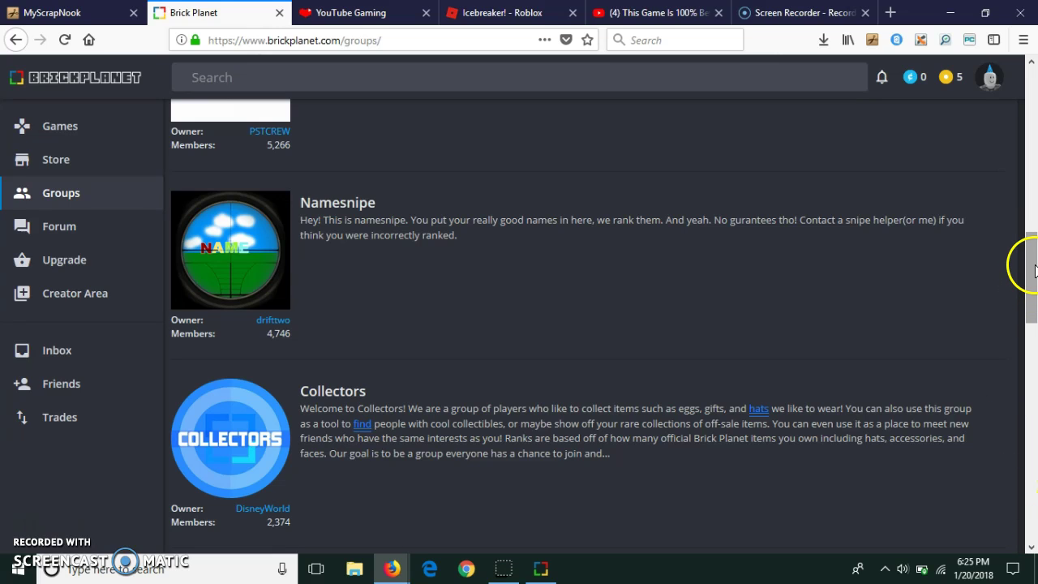
pyautogui.moveTo(1036, 260); pyautogui.dragTo(1033, 347)
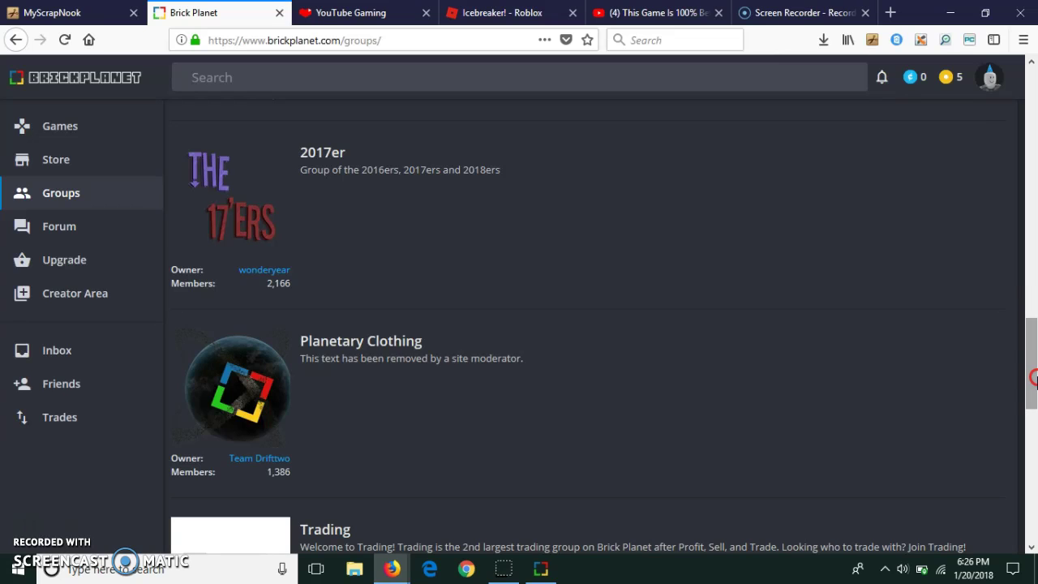
pyautogui.moveTo(1029, 329); pyautogui.dragTo(1035, 399)
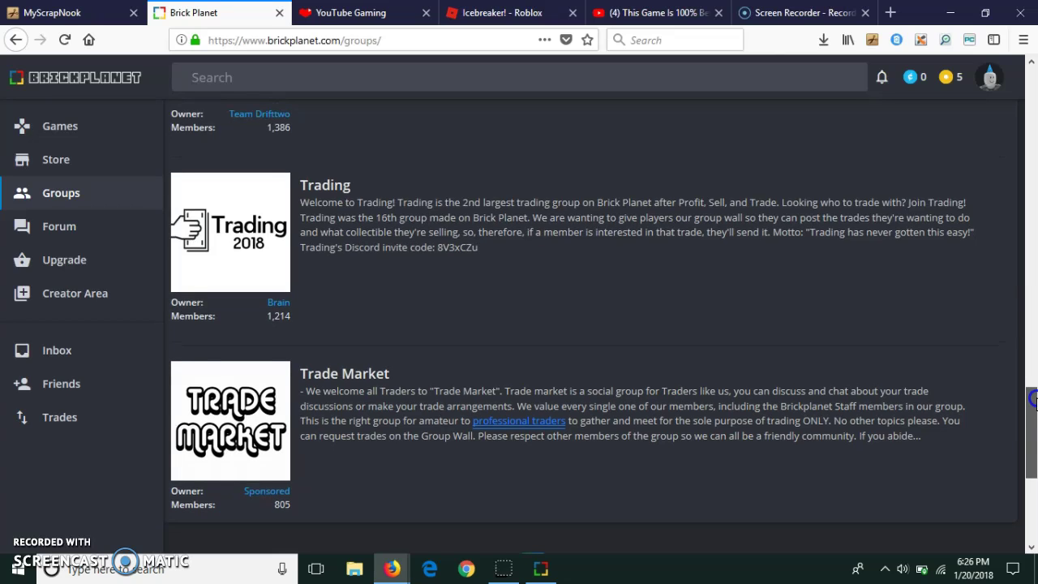
pyautogui.moveTo(1033, 398); pyautogui.dragTo(986, 274)
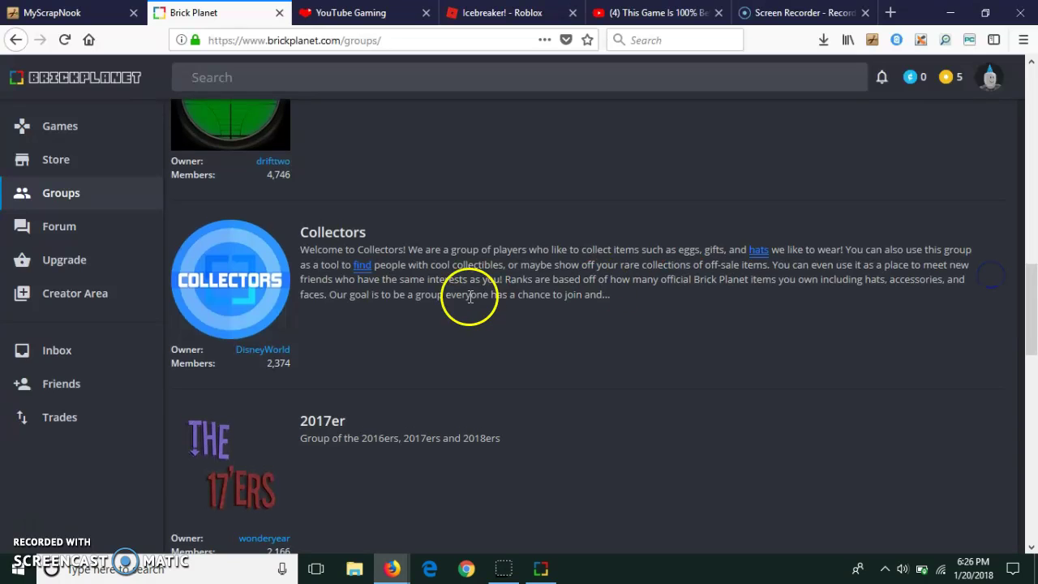
pyautogui.click(234, 292)
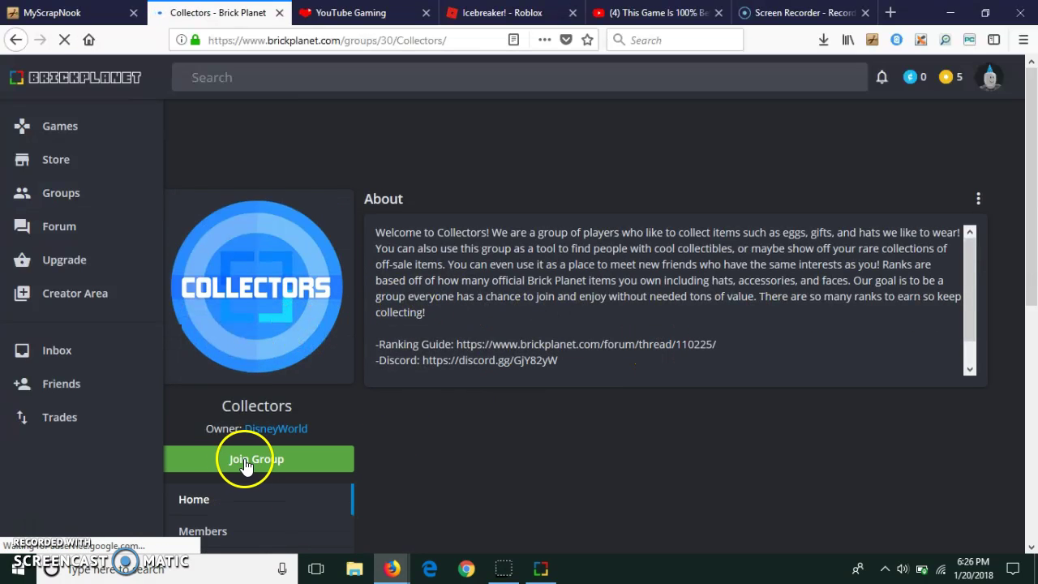
pyautogui.click(232, 459)
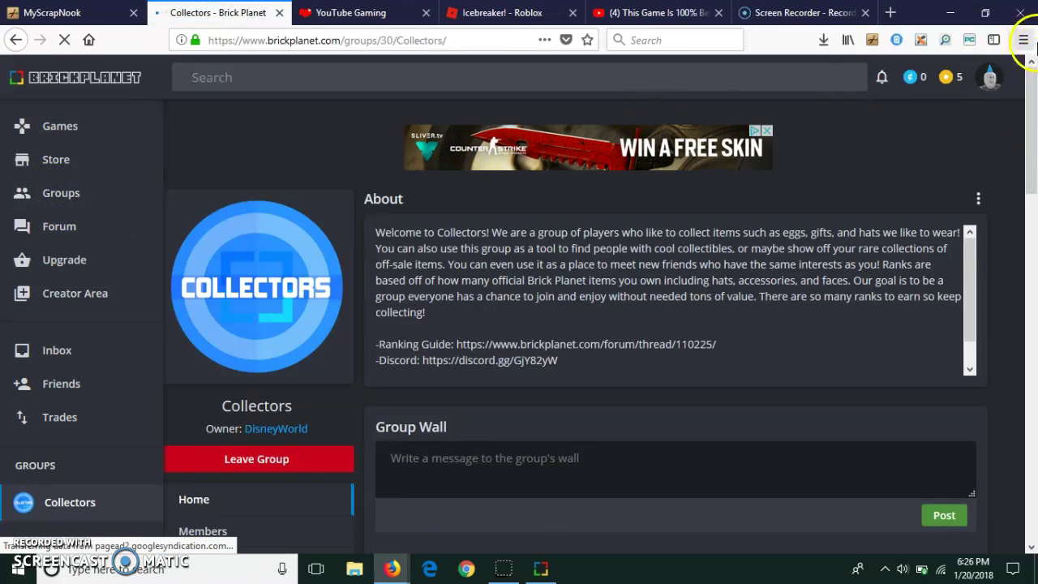
# Step: Return to the groups list, open the Trading group and join it
pyautogui.moveTo(1033, 129); pyautogui.dragTo(1013, 434)
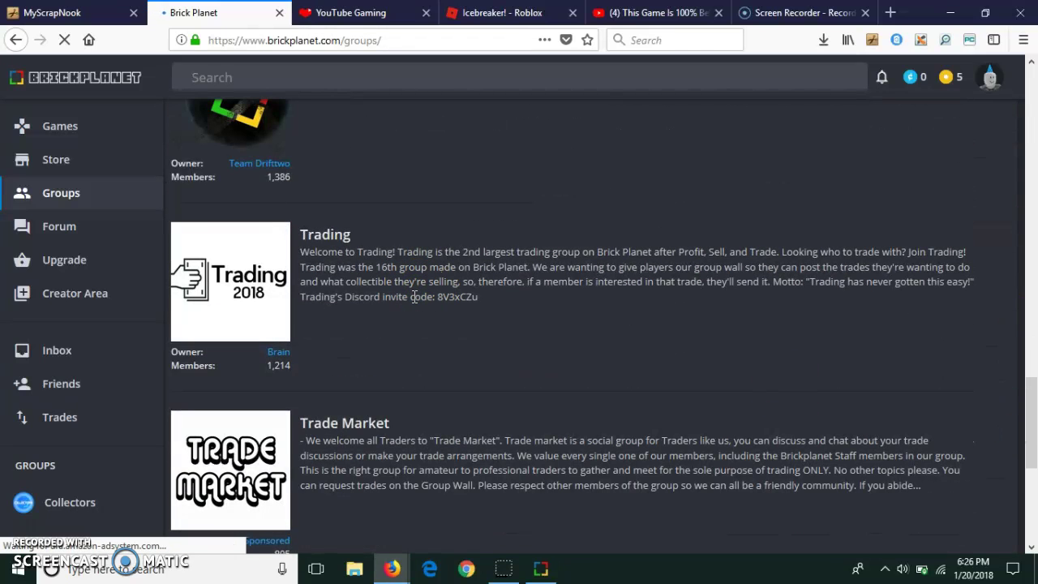
pyautogui.click(333, 298)
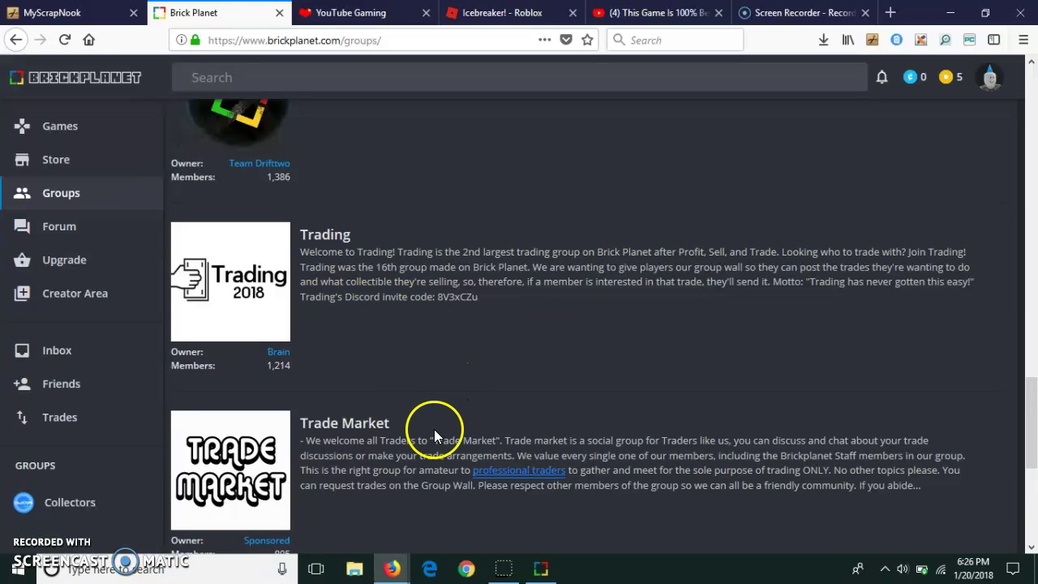
pyautogui.click(260, 276)
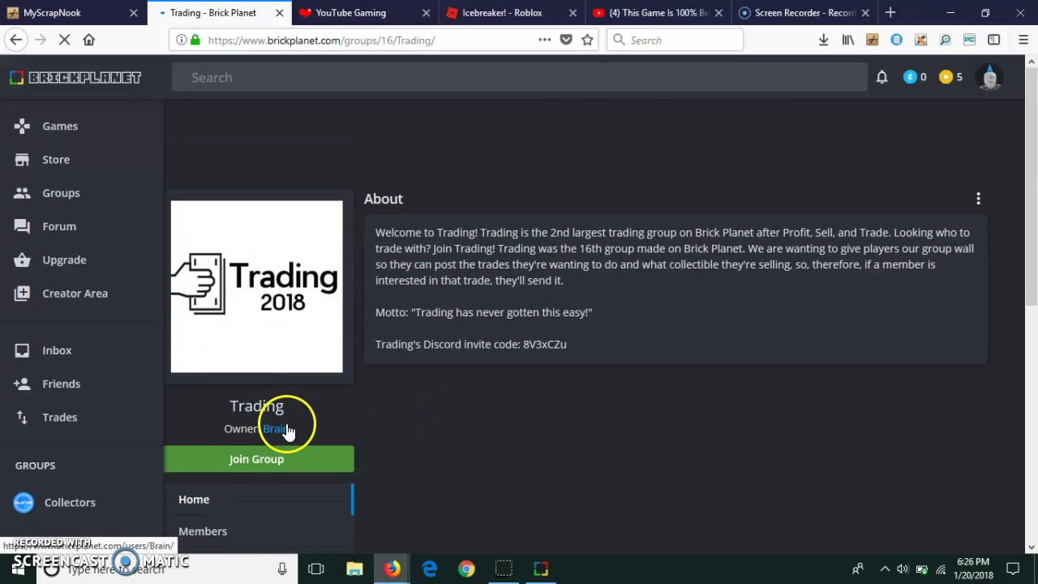
pyautogui.click(263, 469)
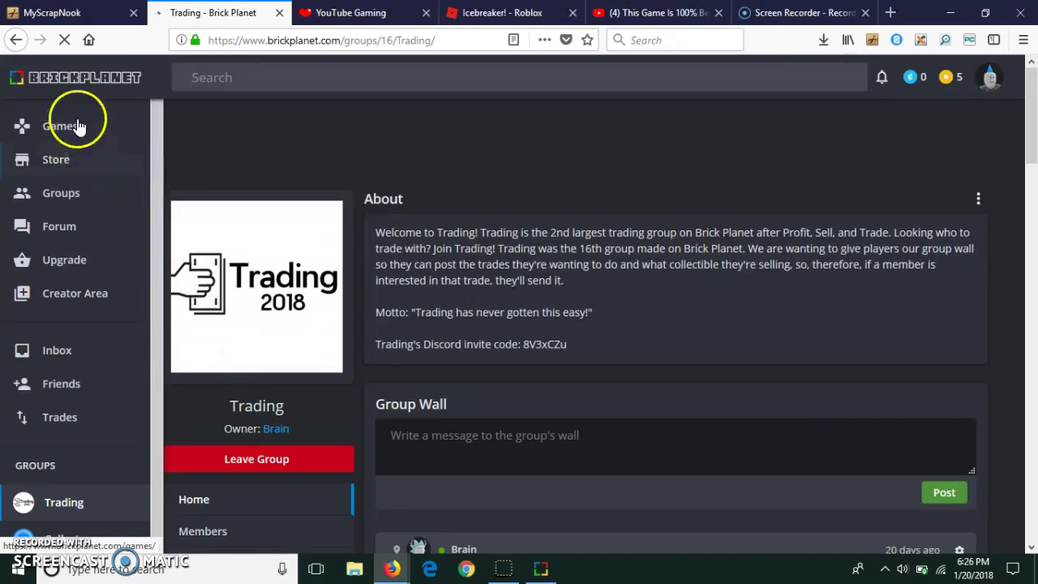
# Step: Open the Games page and close the "have fun" game window that is still building the place
pyautogui.click(73, 126)
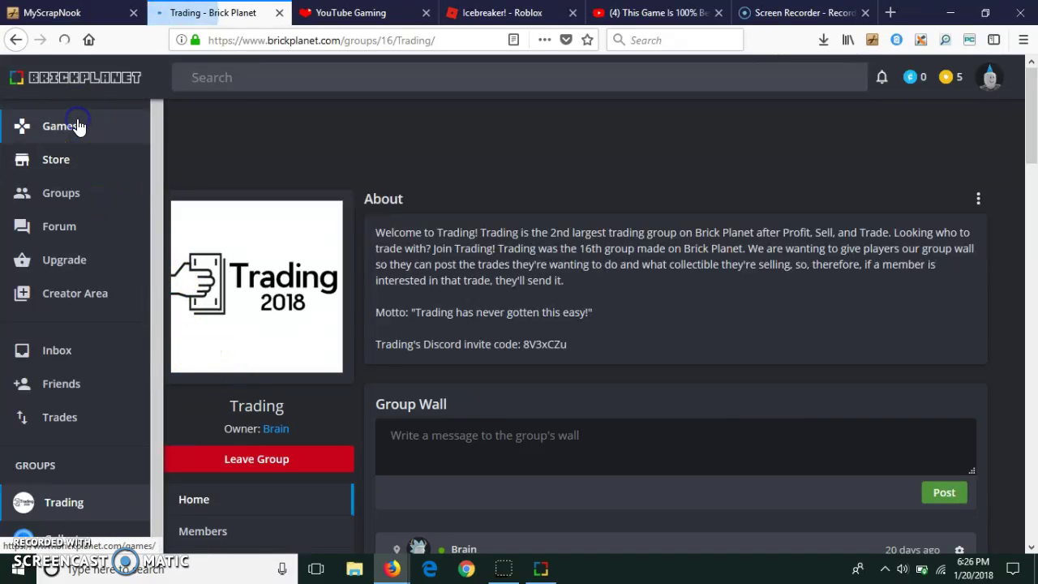
pyautogui.click(541, 569)
pyautogui.click(535, 573)
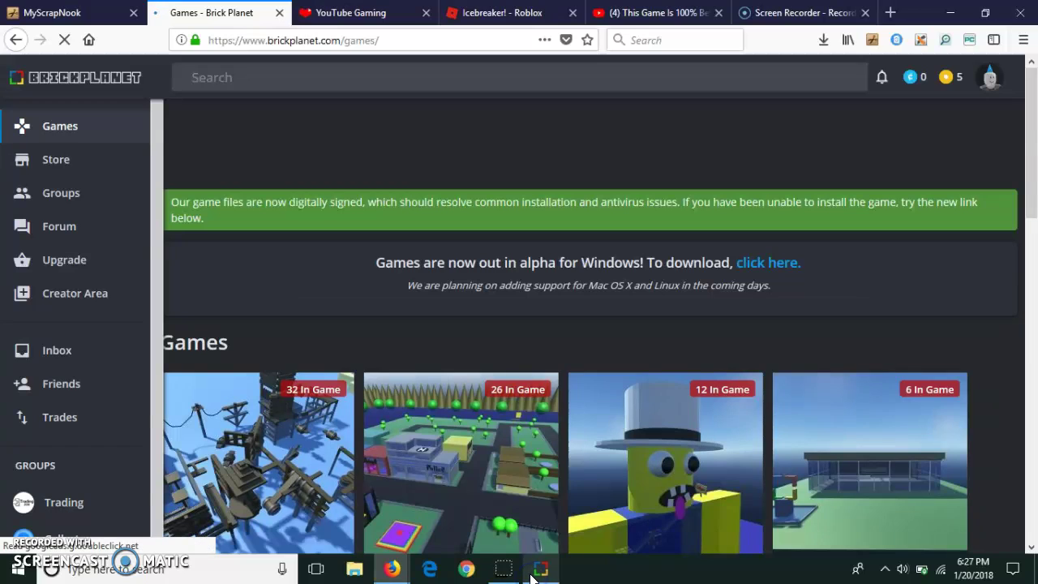
pyautogui.click(537, 572)
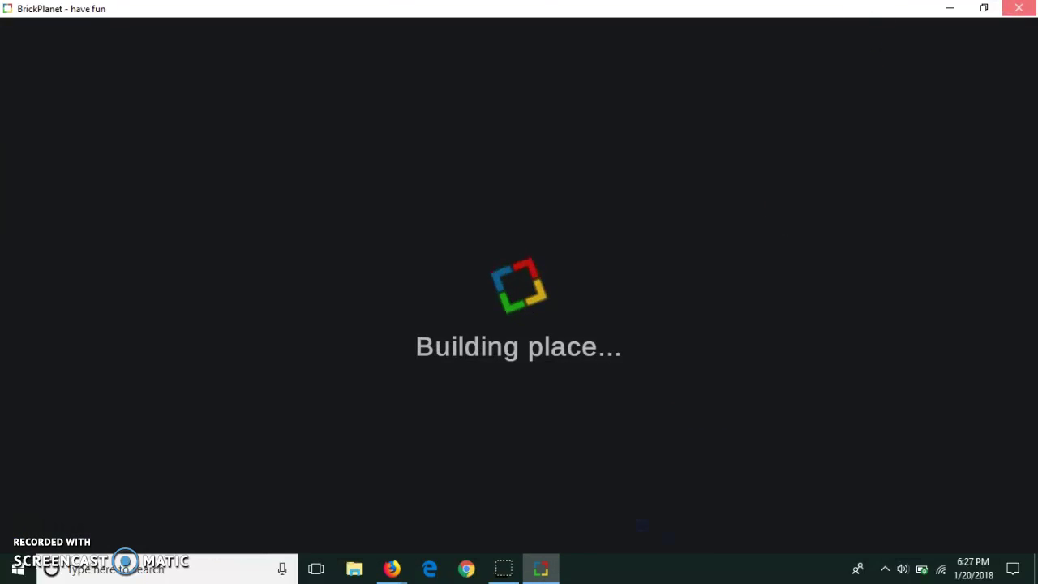
pyautogui.click(1020, 11)
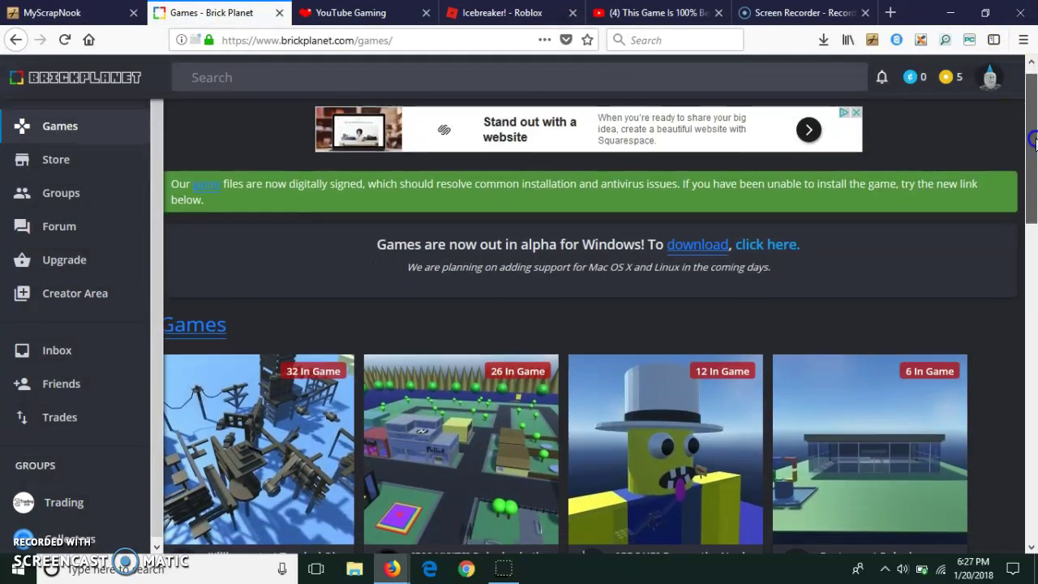
# Step: Open the snowy Trade Hangout game from the games list and close the pop-up ad tab
pyautogui.moveTo(1034, 134); pyautogui.dragTo(1027, 362)
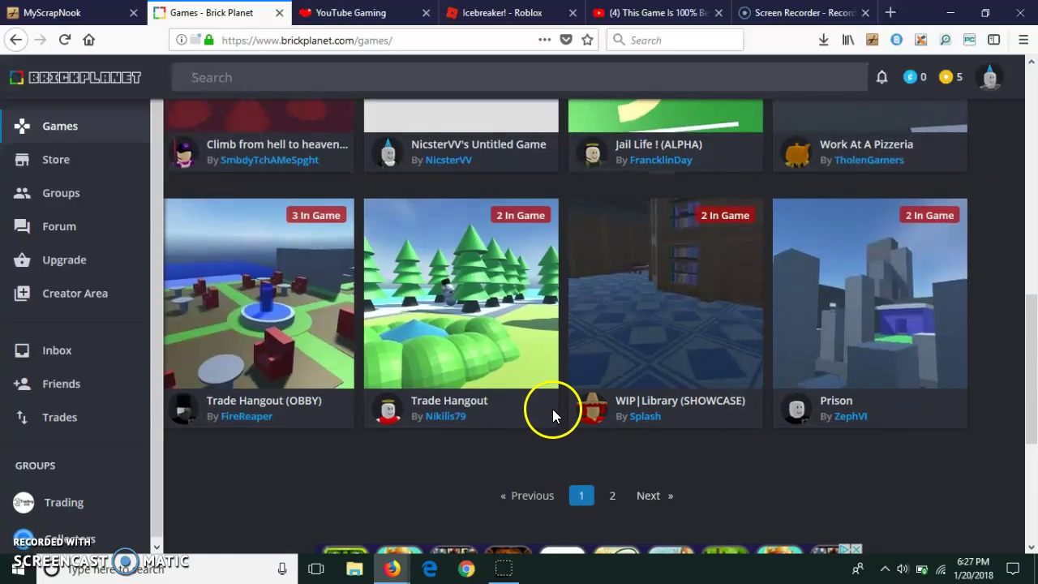
pyautogui.click(493, 371)
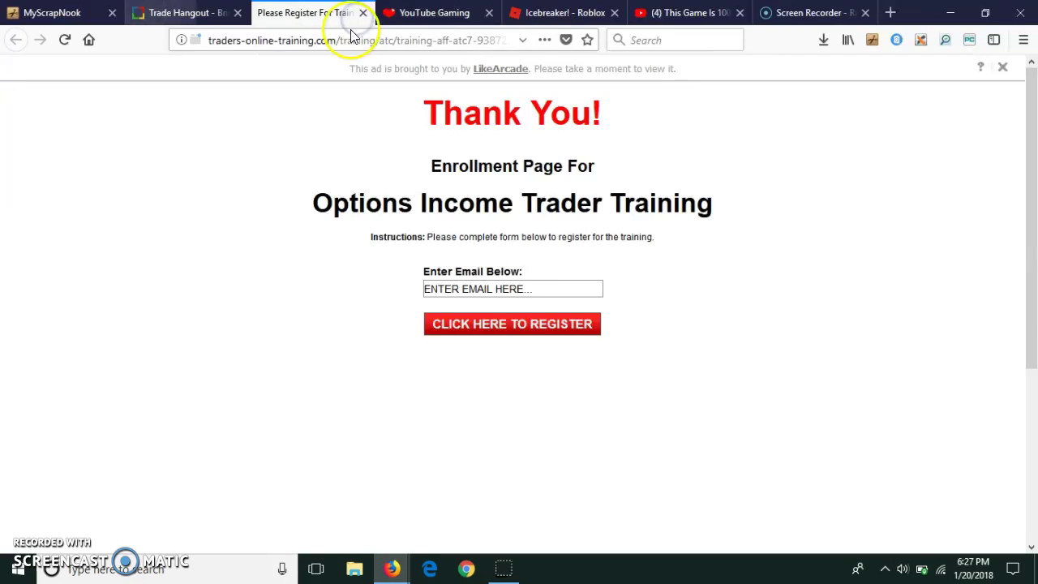
pyautogui.click(363, 13)
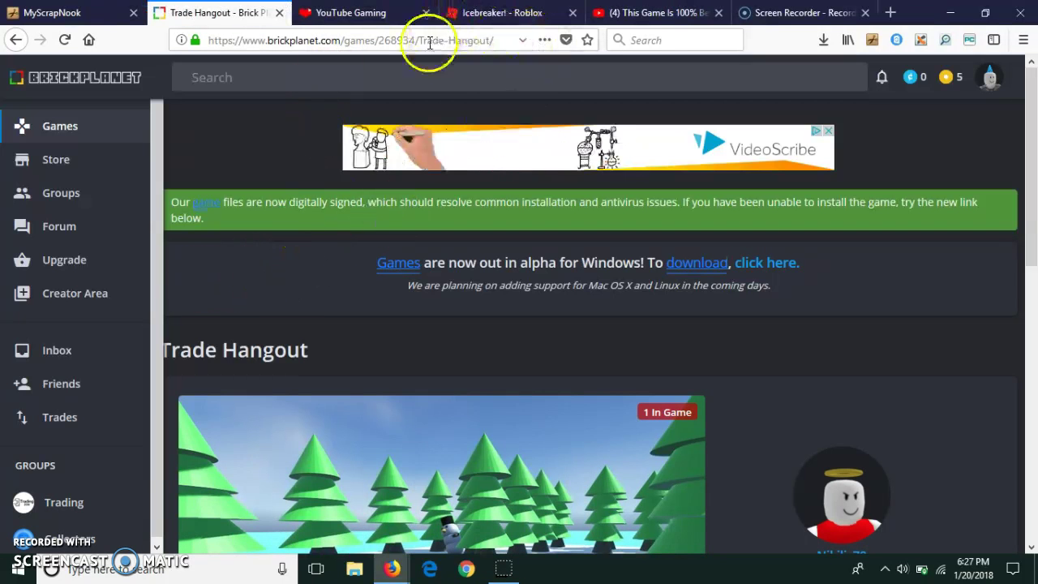
# Step: Enter the YouTuber's username in the BrickPlanet site search, checking its spelling in the full-screen YouTube video
pyautogui.click(411, 81)
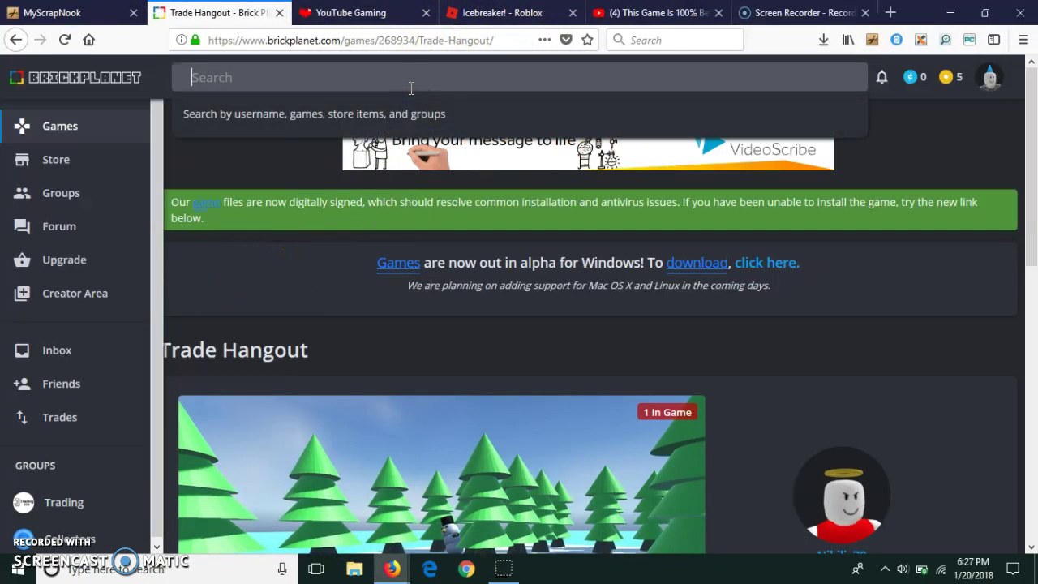
pyautogui.write('nic')
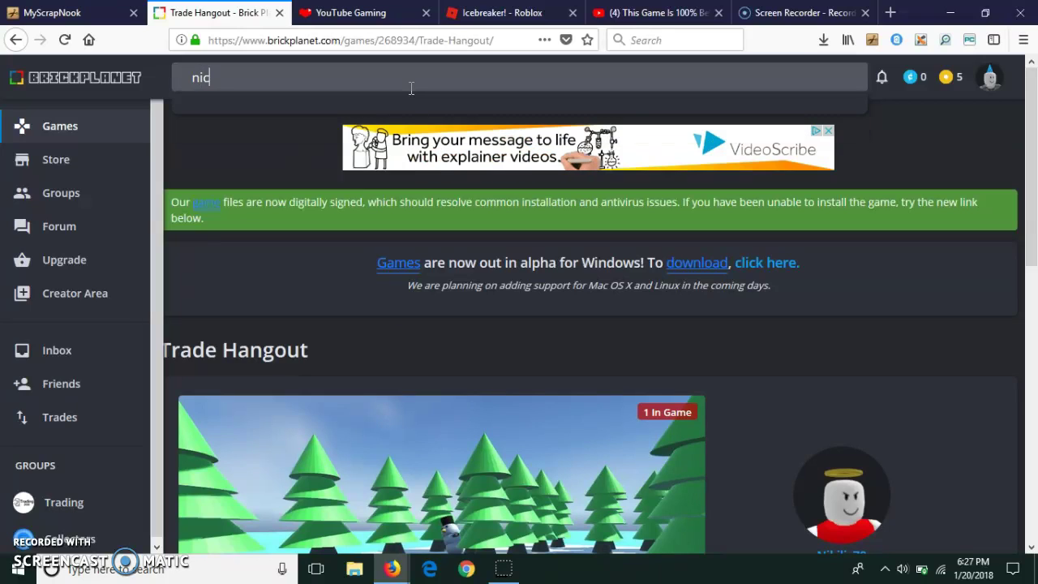
pyautogui.click(714, 10)
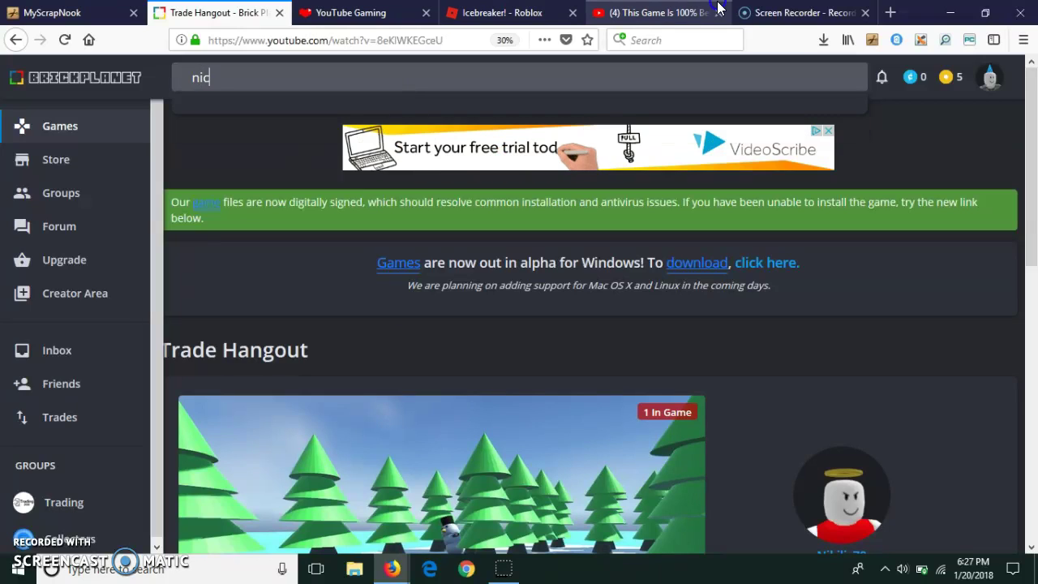
pyautogui.click(391, 228)
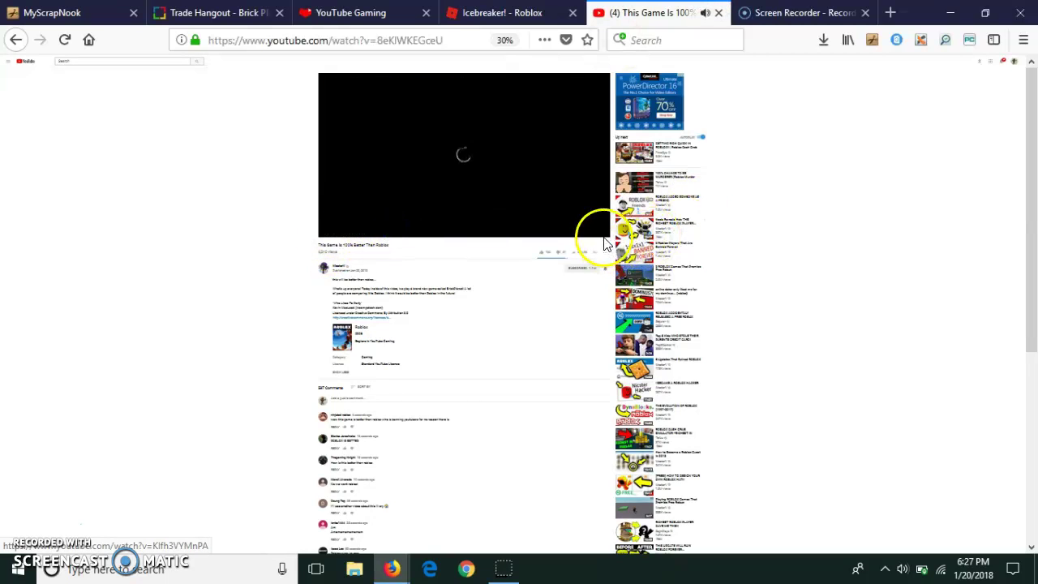
pyautogui.click(603, 237)
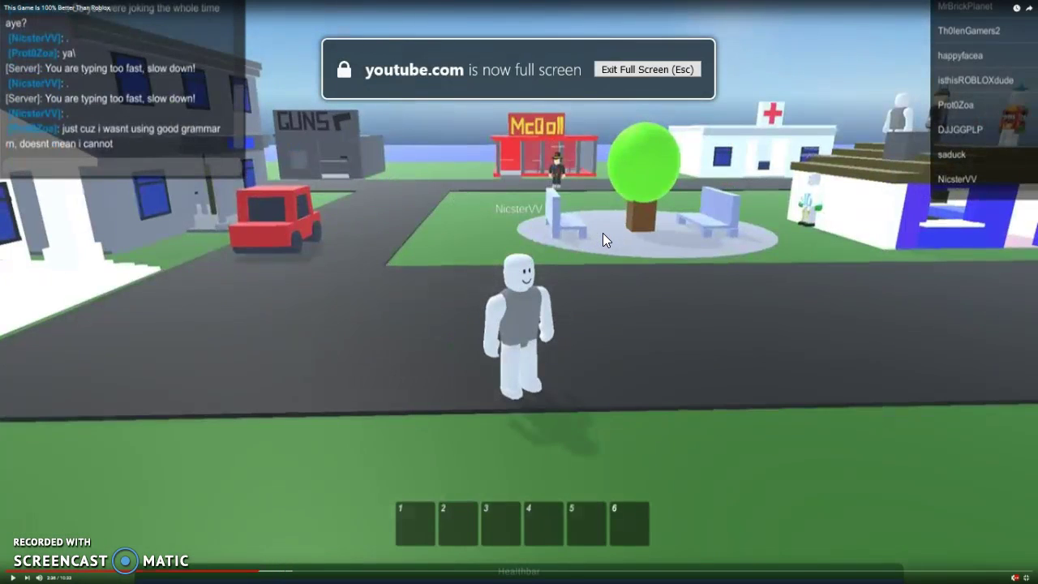
pyautogui.doubleClick(600, 229)
pyautogui.click(598, 15)
pyautogui.click(251, 13)
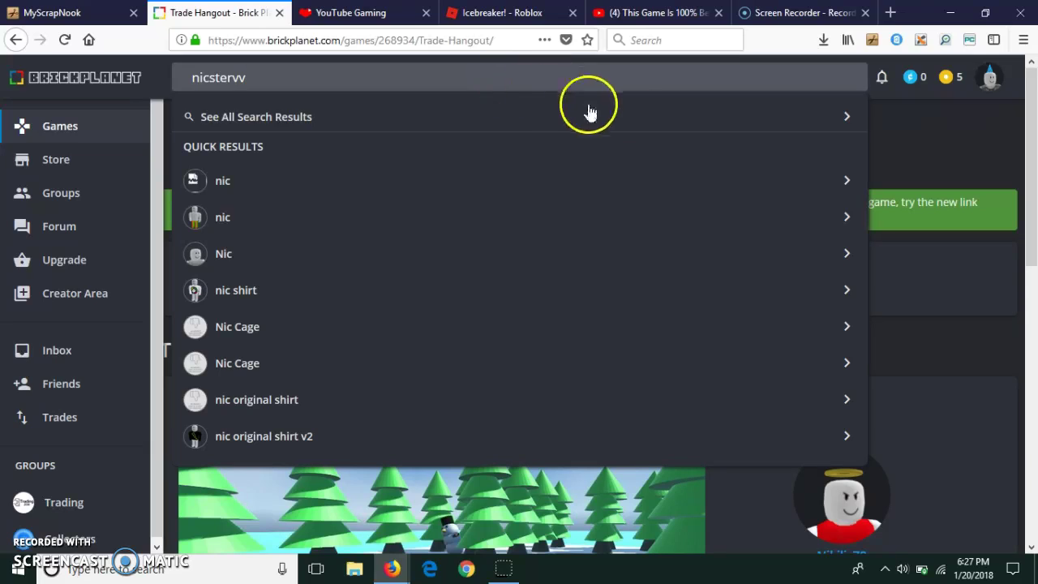
# Step: Request all search results for the username and recheck the YouTube video while the results load
pyautogui.click(627, 118)
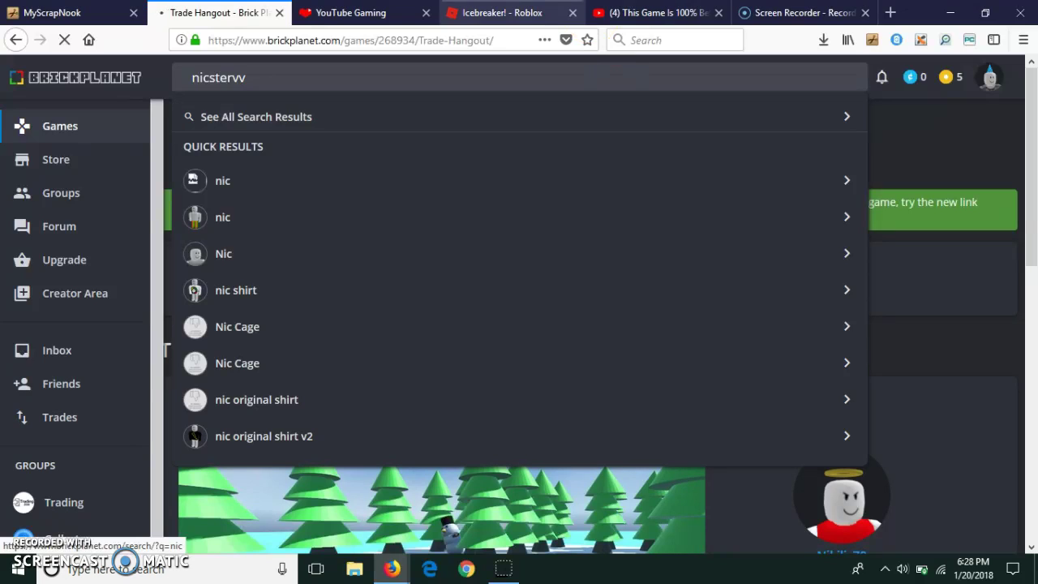
pyautogui.click(653, 13)
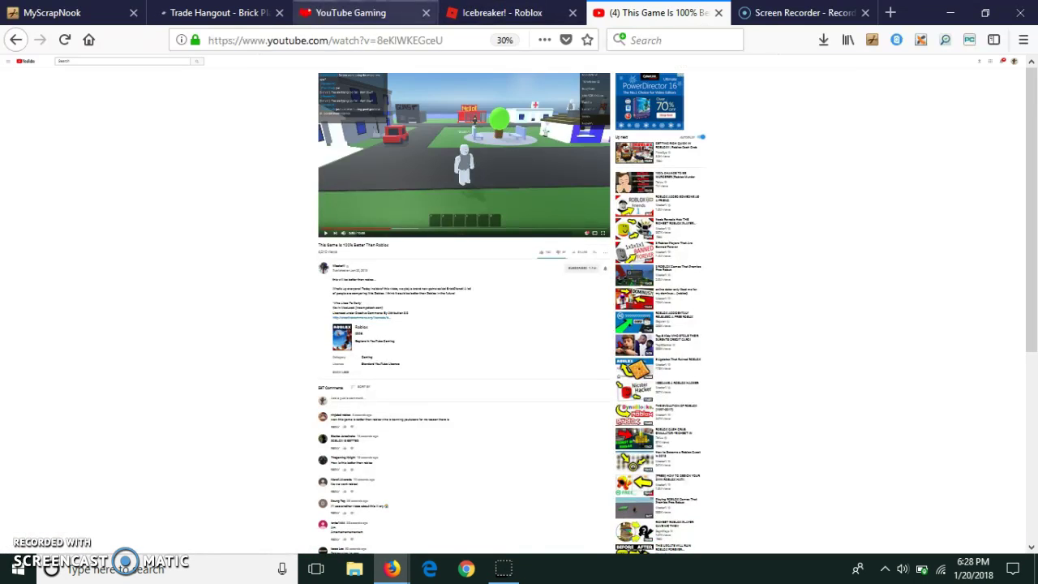
pyautogui.click(219, 12)
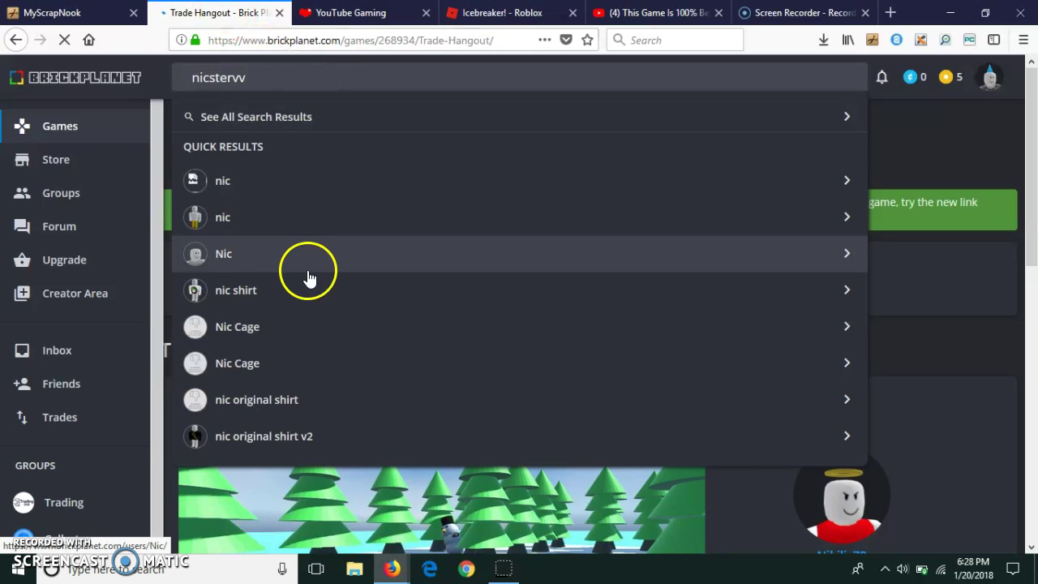
# Step: Try to leave the Trade Hangout page for the Trades page, the Friends page and a joined group
pyautogui.click(96, 413)
pyautogui.moveTo(96, 413); pyautogui.dragTo(103, 389)
pyautogui.click(104, 390)
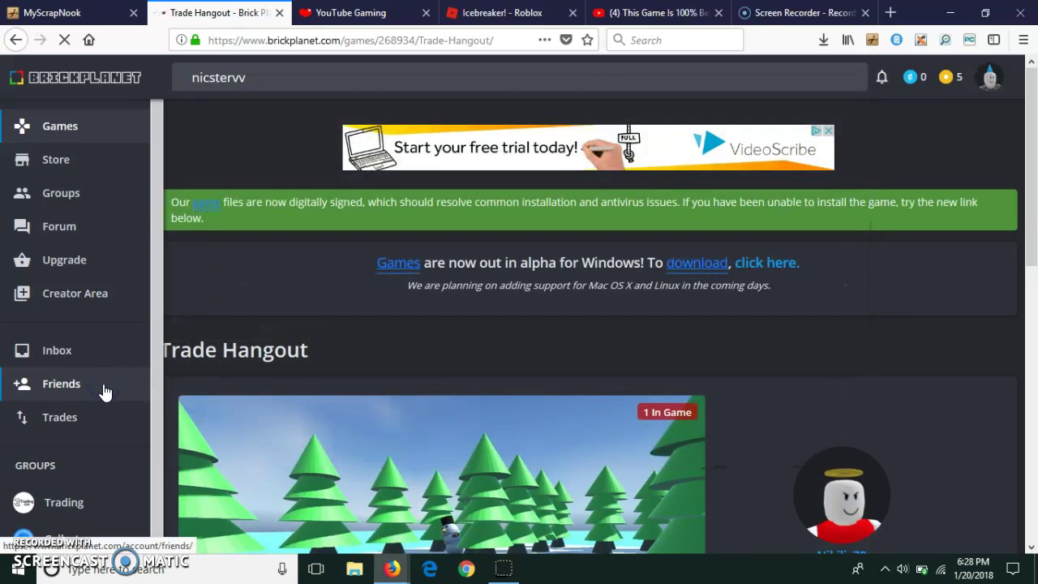
pyautogui.click(26, 520)
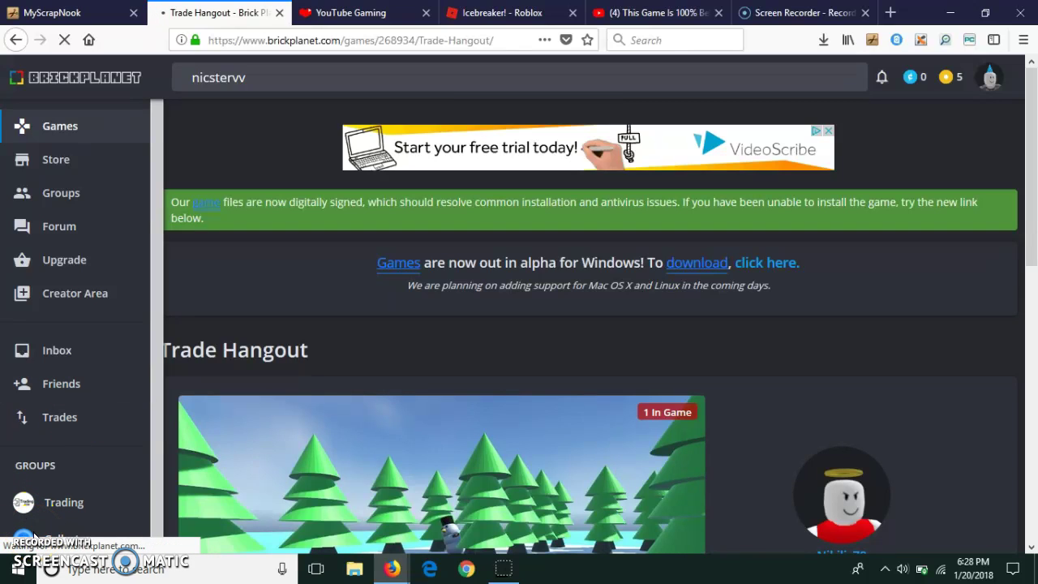